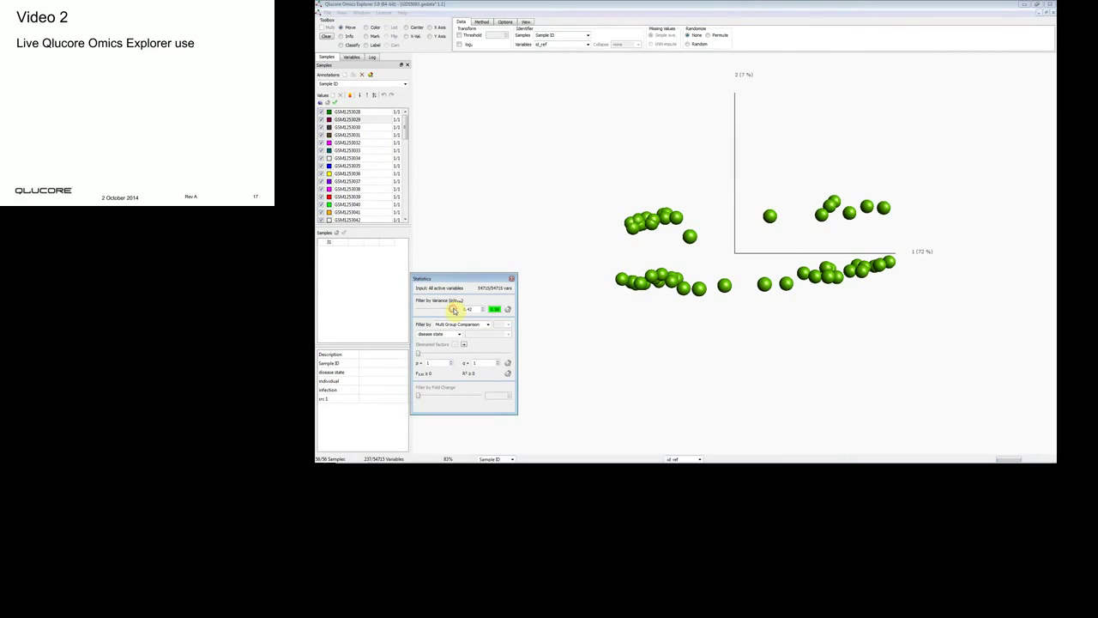
# Loosen the variance filter to about 0.405, leaving 282 of 54715 variables
pyautogui.moveTo(455, 312); pyautogui.dragTo(454, 312)
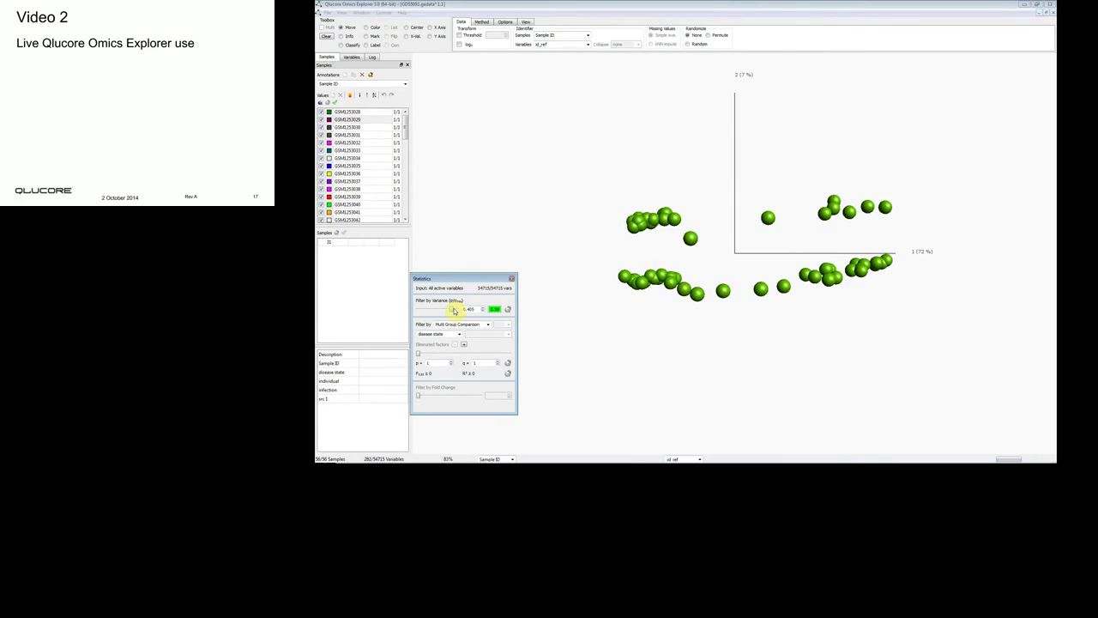
pyautogui.click(345, 75)
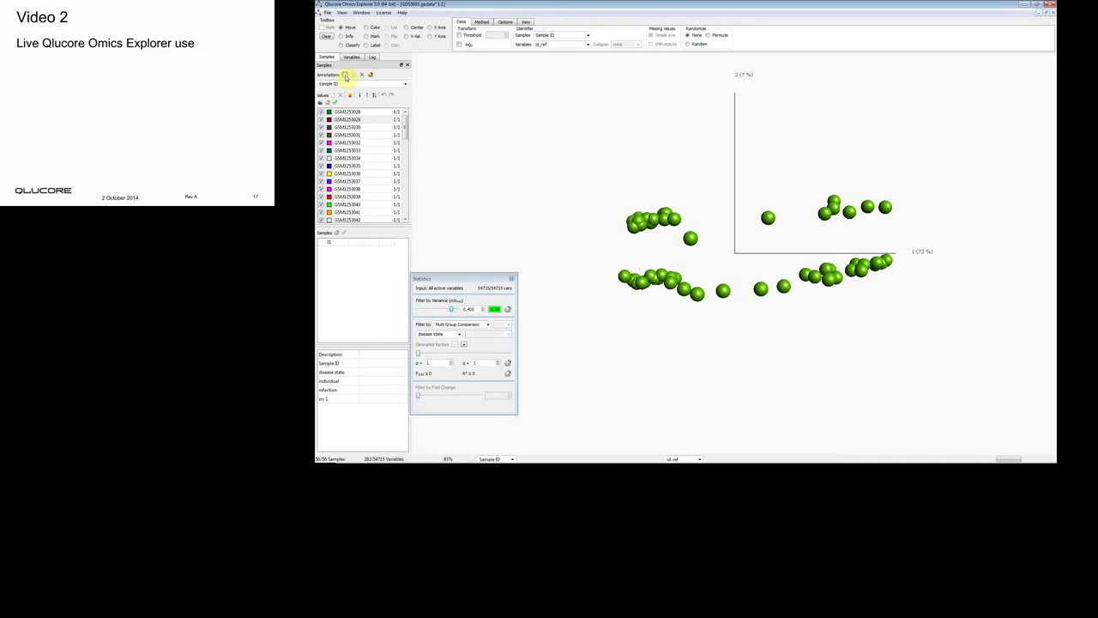
# Make a two-value annotation, lasso the 22 upper samples into New Value (2), and remove variance filtering
pyautogui.click(345, 75)
pyautogui.click(337, 96)
pyautogui.click(342, 45)
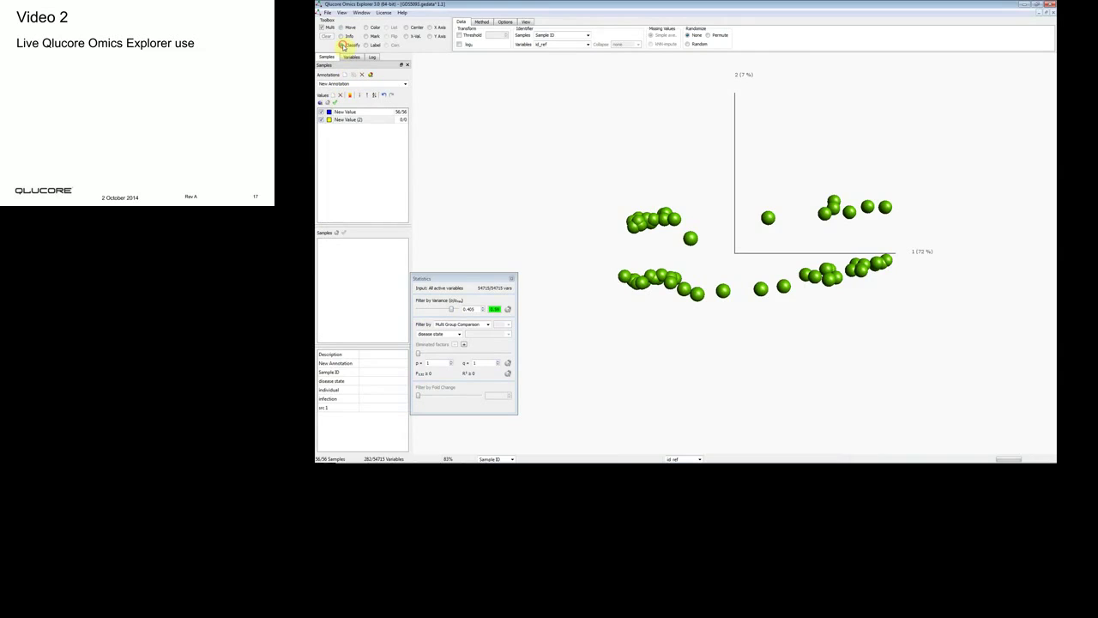
pyautogui.click(369, 74)
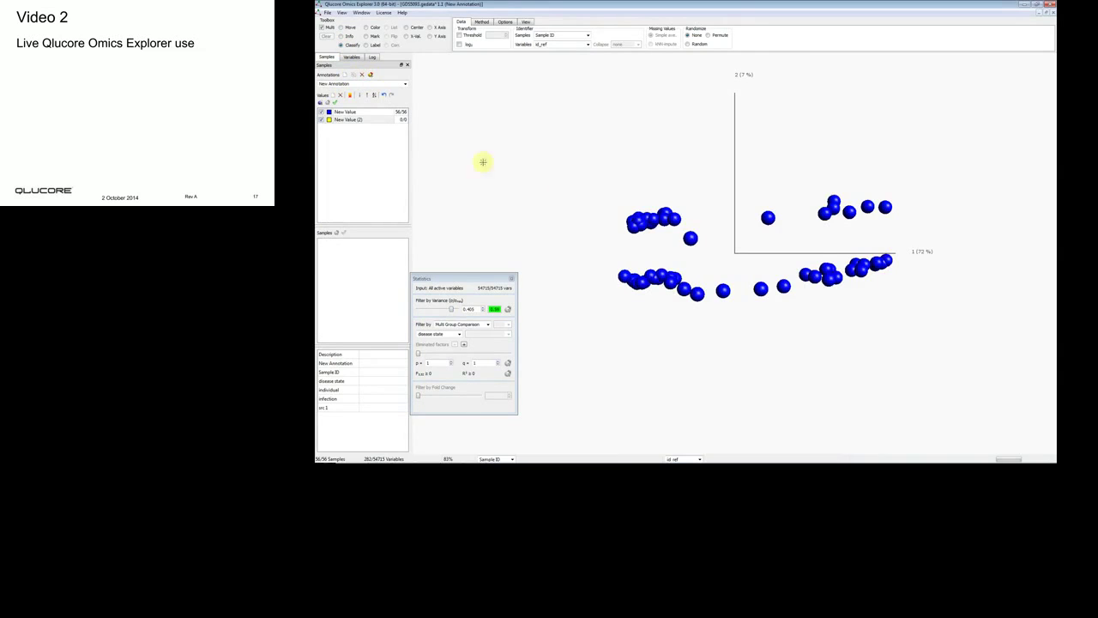
pyautogui.moveTo(626, 245)
pyautogui.mouseDown()
pyautogui.moveTo(592, 223)
pyautogui.moveTo(598, 197)
pyautogui.moveTo(625, 176)
pyautogui.moveTo(875, 168)
pyautogui.moveTo(930, 187)
pyautogui.moveTo(920, 222)
pyautogui.moveTo(901, 229)
pyautogui.moveTo(660, 258)
pyautogui.moveTo(620, 246)
pyautogui.mouseUp()
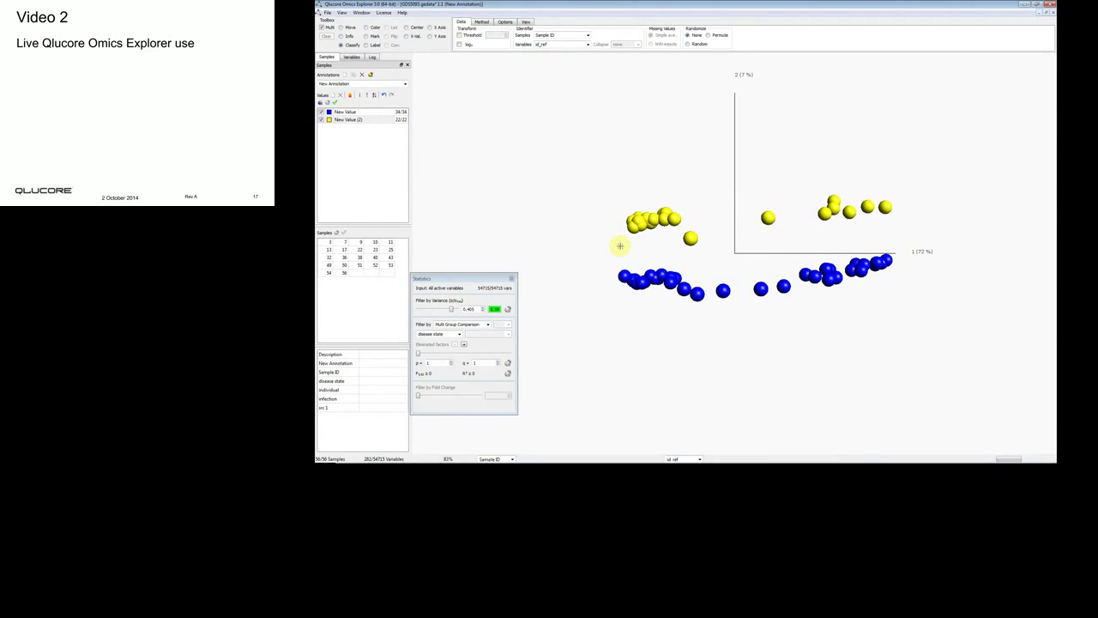
pyautogui.moveTo(451, 311); pyautogui.dragTo(412, 309)
# Filter by two-group comparison on New Annotation, tightening p to about 4.8e-19 for 24 variables
pyautogui.click(488, 324)
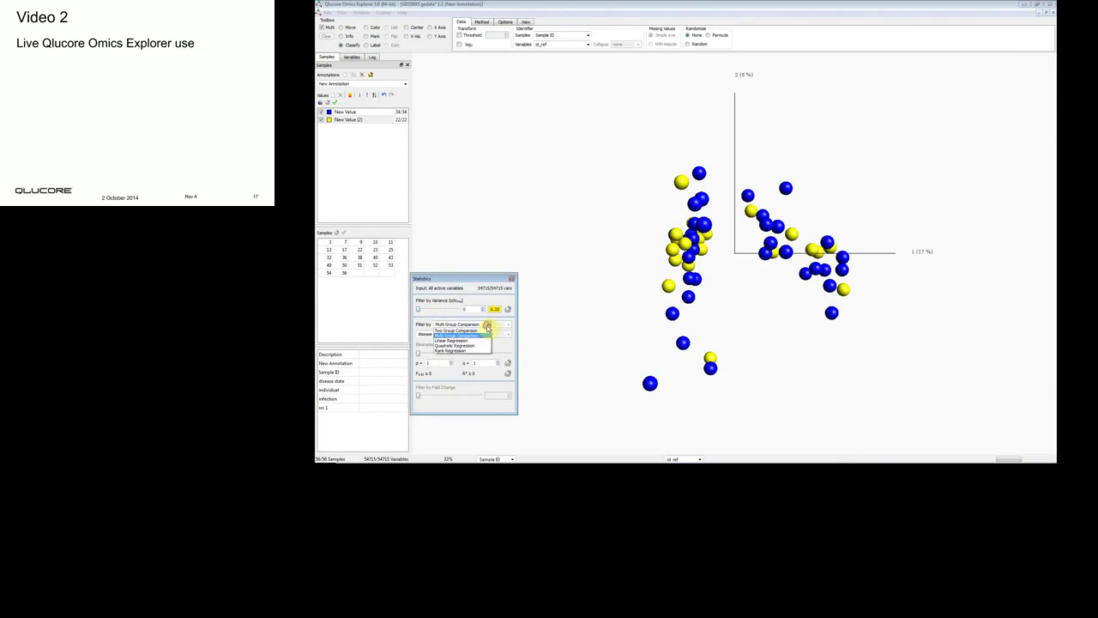
pyautogui.click(477, 331)
pyautogui.click(459, 334)
pyautogui.click(441, 345)
pyautogui.moveTo(418, 355); pyautogui.dragTo(472, 355)
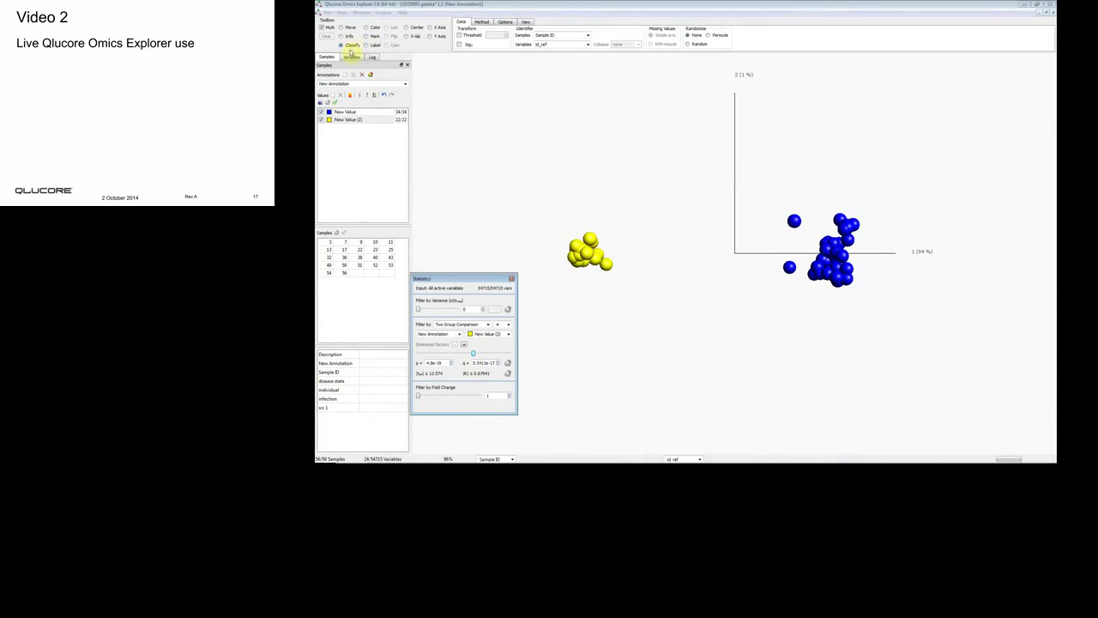
# Sort the 24 variables in the Variables list by chromosome location
pyautogui.click(352, 57)
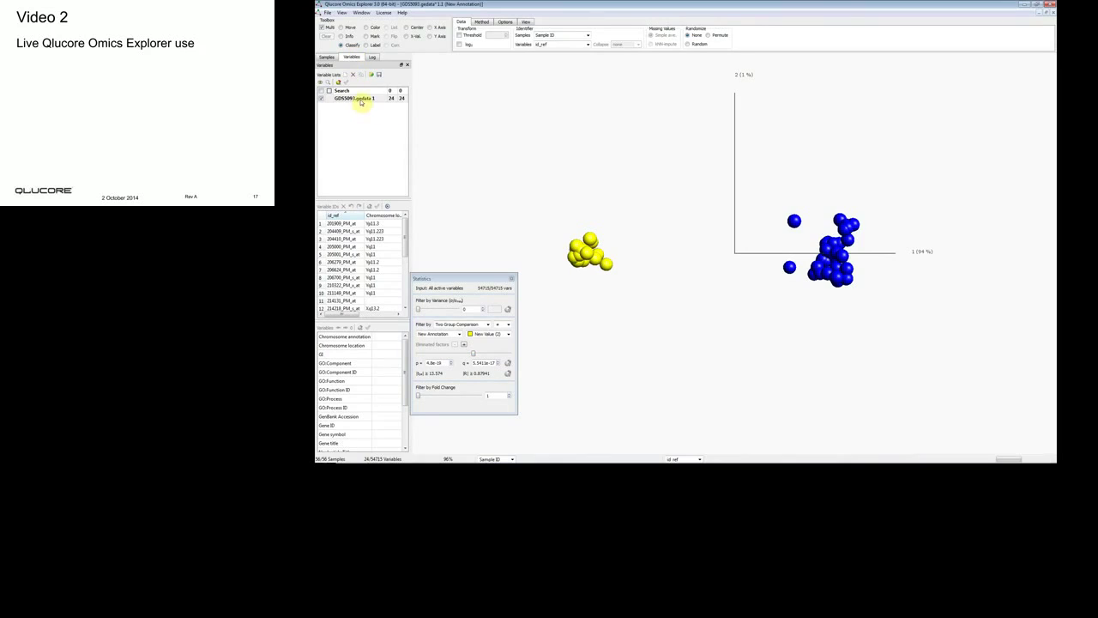
pyautogui.click(361, 101)
pyautogui.click(385, 215)
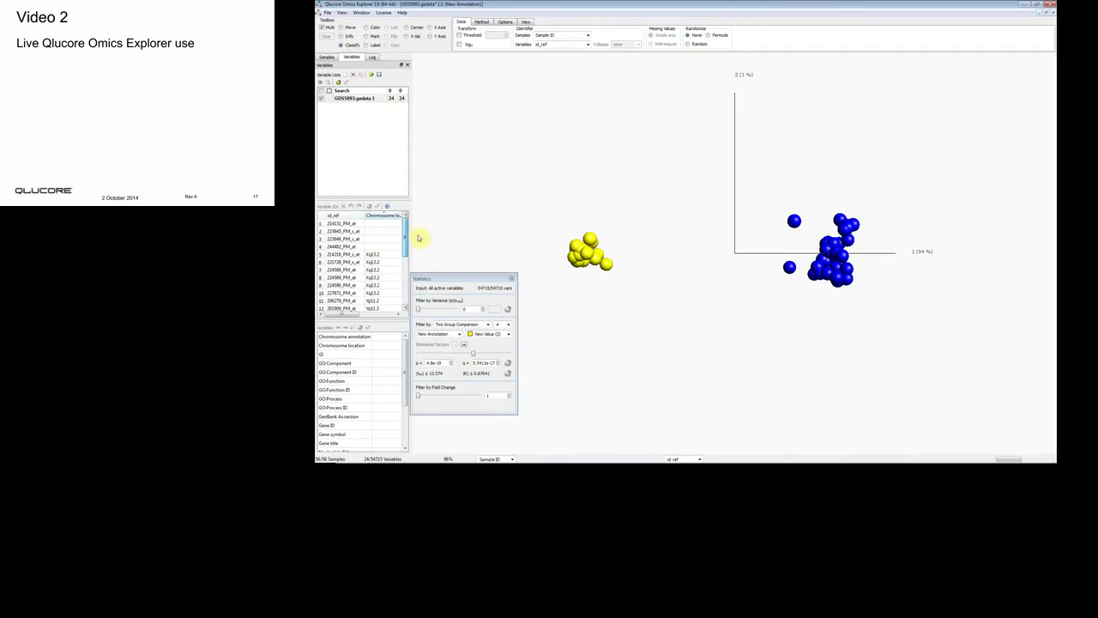
# Rename the new sample annotation to Gender
pyautogui.click(326, 57)
pyautogui.moveTo(356, 84); pyautogui.dragTo(318, 84)
pyautogui.write('Cont')
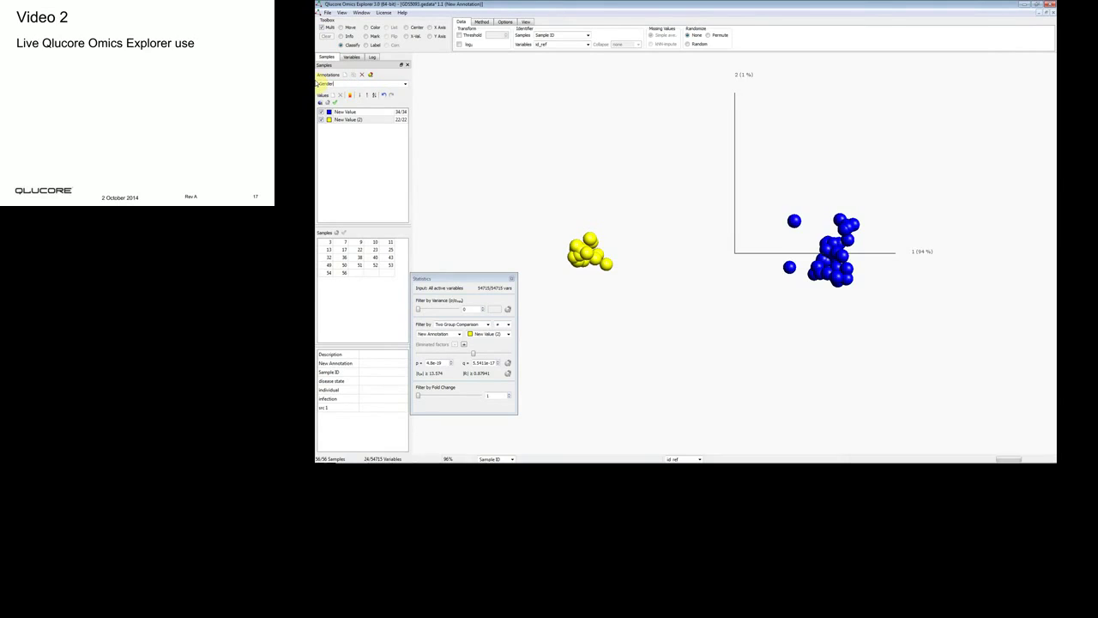
# Reset the p-value cutoff to 1 and switch the filter to Multi Group Comparison
pyautogui.click(473, 355)
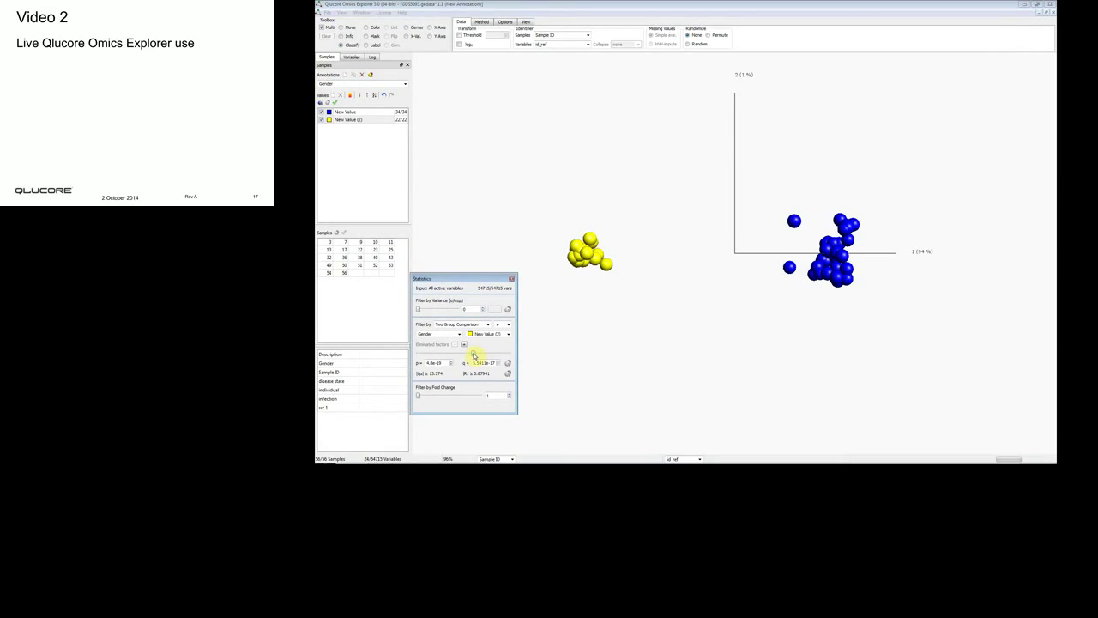
pyautogui.moveTo(474, 355); pyautogui.dragTo(393, 355)
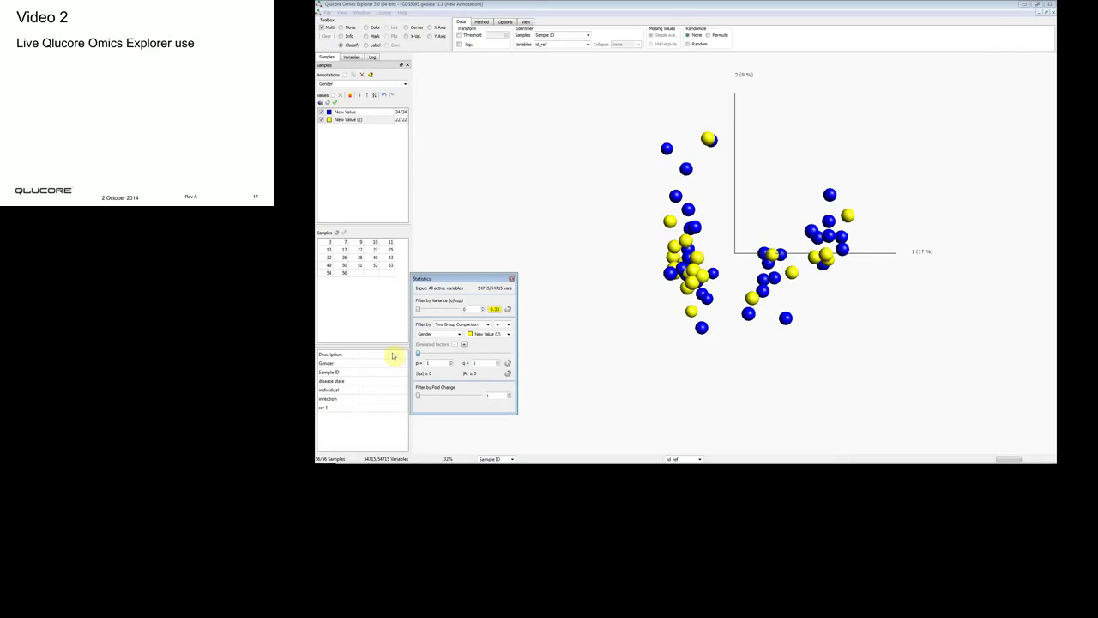
pyautogui.click(480, 325)
pyautogui.click(465, 334)
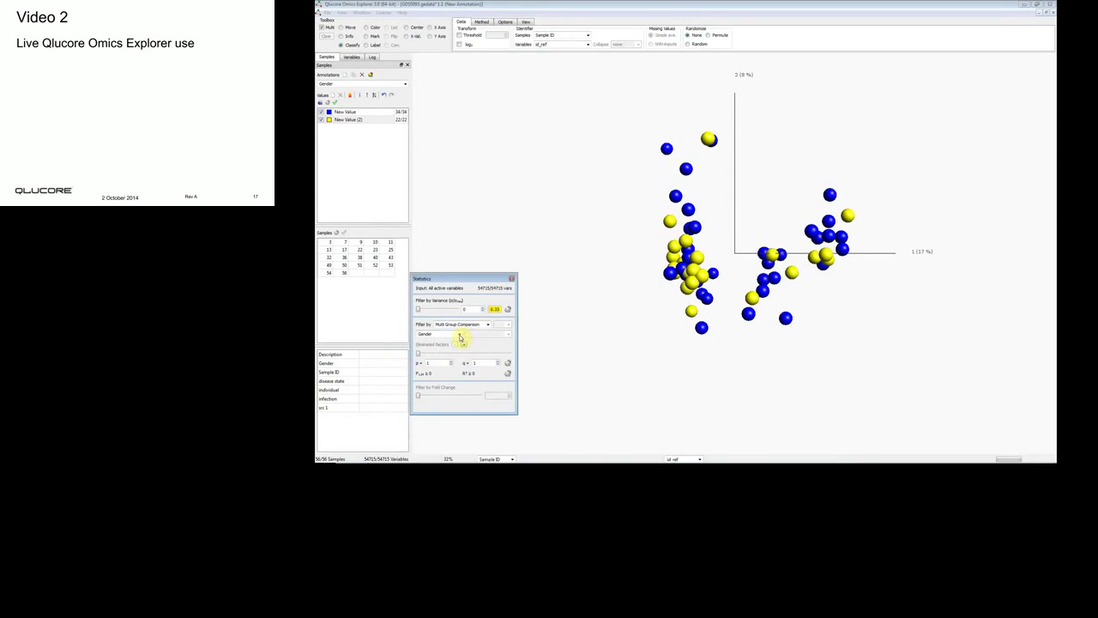
# Add Gender as an eliminated factor in the comparison
pyautogui.click(465, 345)
pyautogui.click(475, 354)
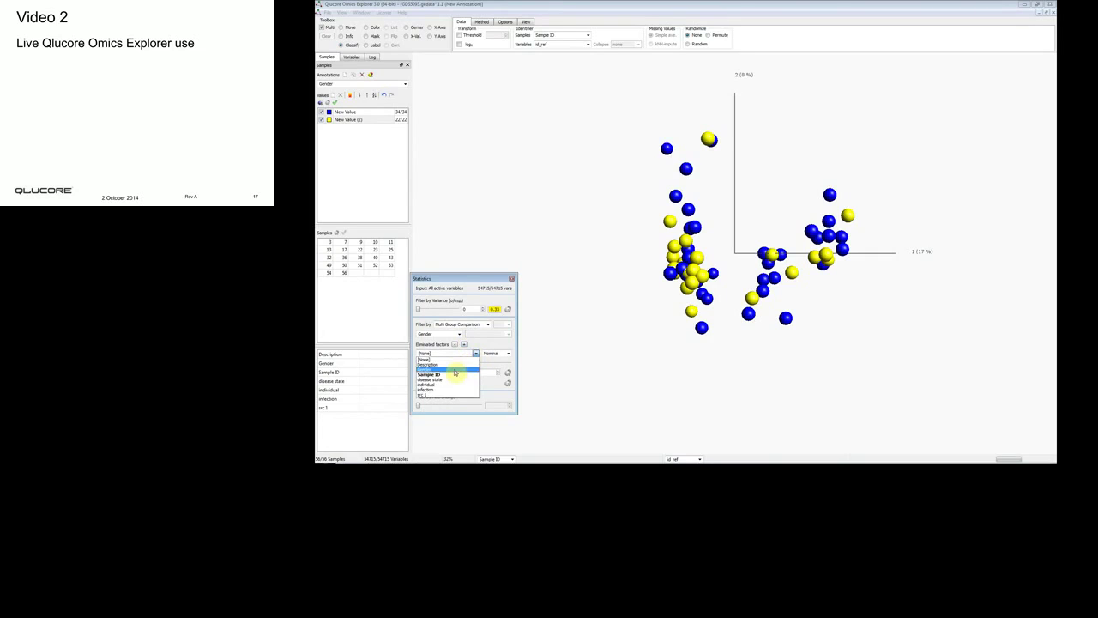
pyautogui.click(455, 370)
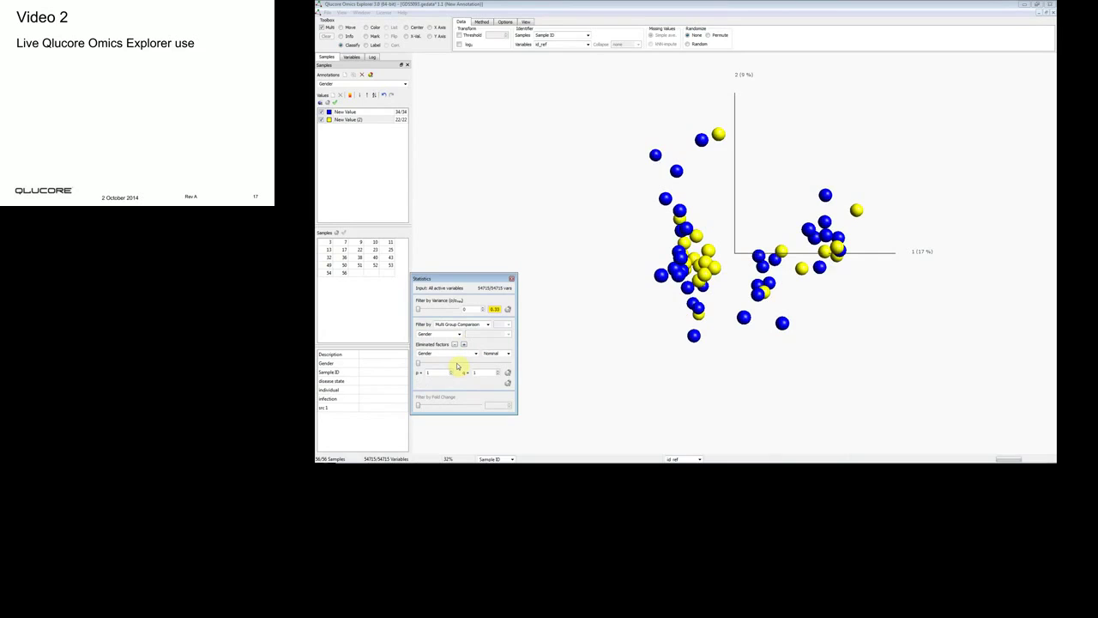
pyautogui.click(589, 45)
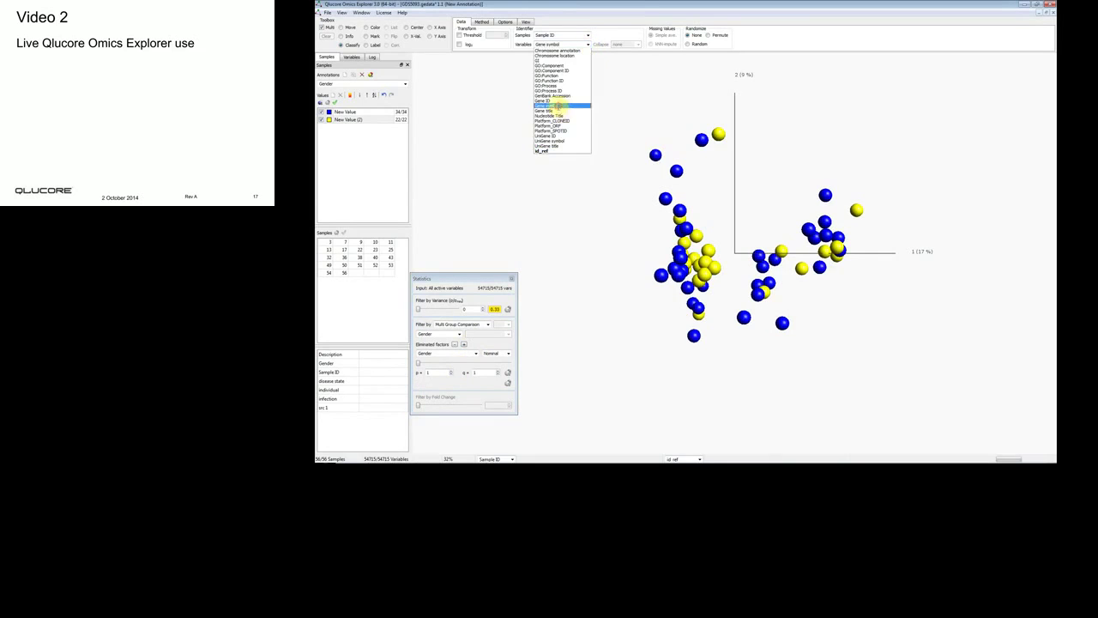
# Identify variables by Gene symbol, collapsing duplicates to their median
pyautogui.click(549, 106)
pyautogui.click(638, 46)
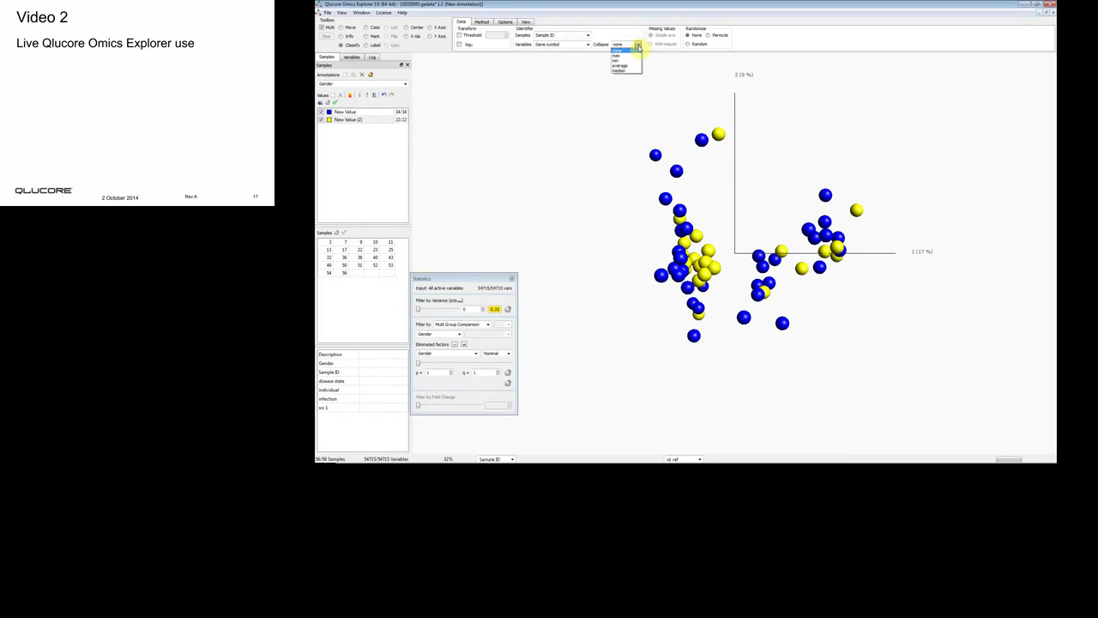
pyautogui.click(625, 69)
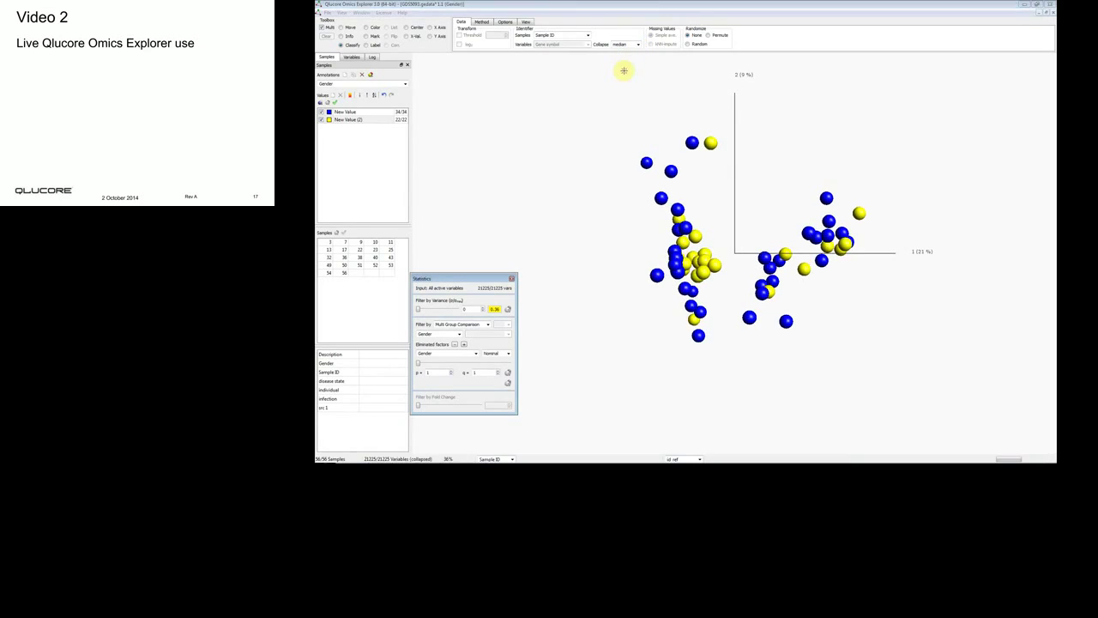
# Add a new synchronized plot displayed as a heatmap
pyautogui.rightClick(553, 88)
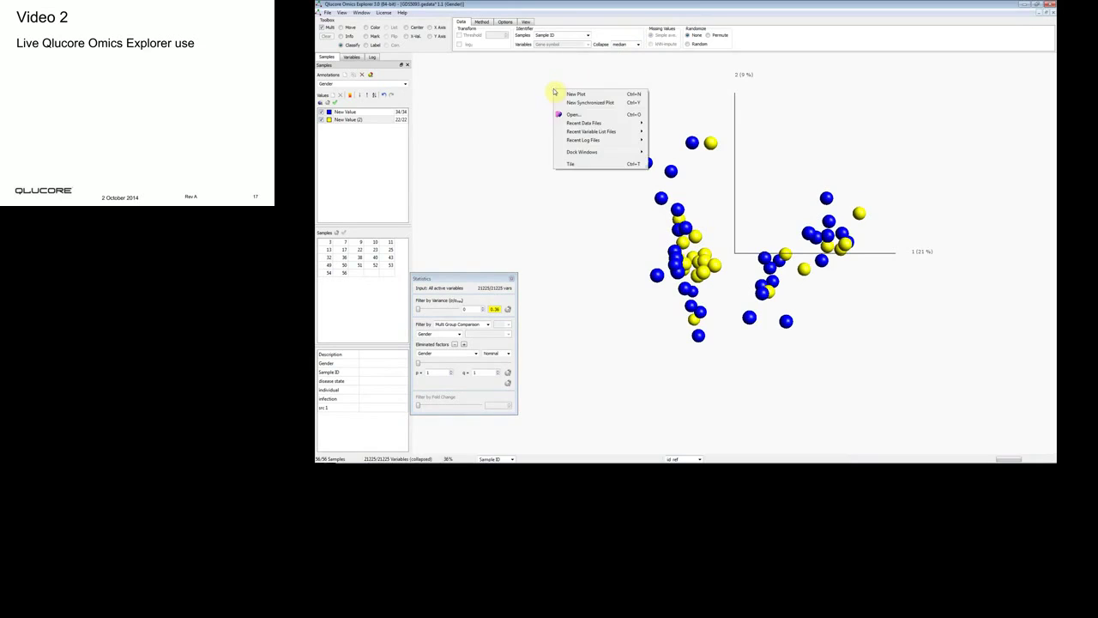
pyautogui.click(602, 104)
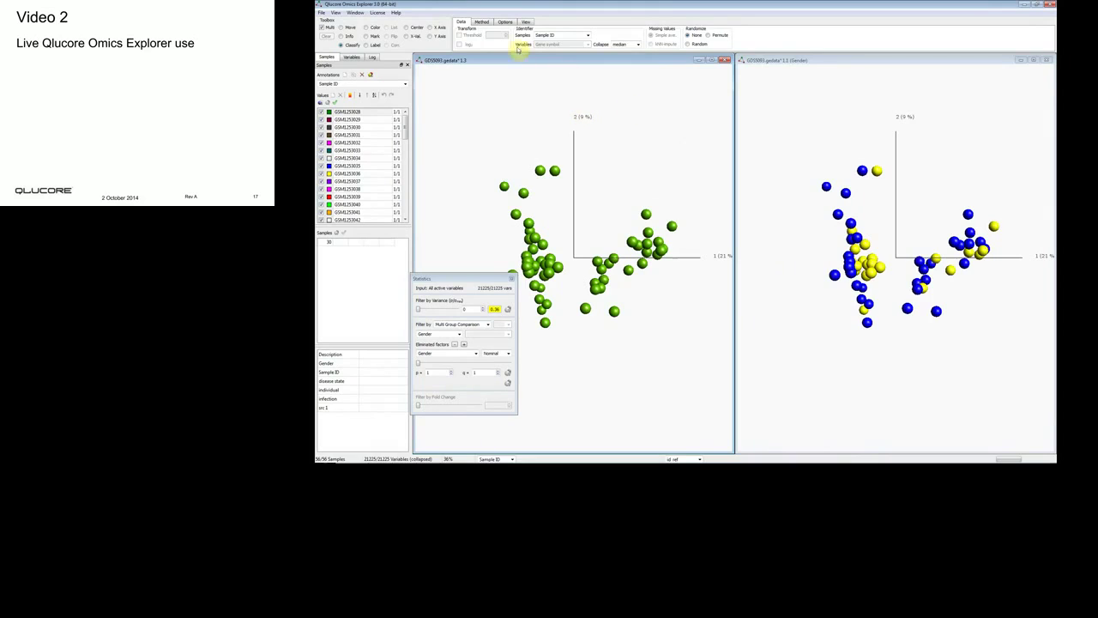
pyautogui.click(481, 22)
pyautogui.click(459, 45)
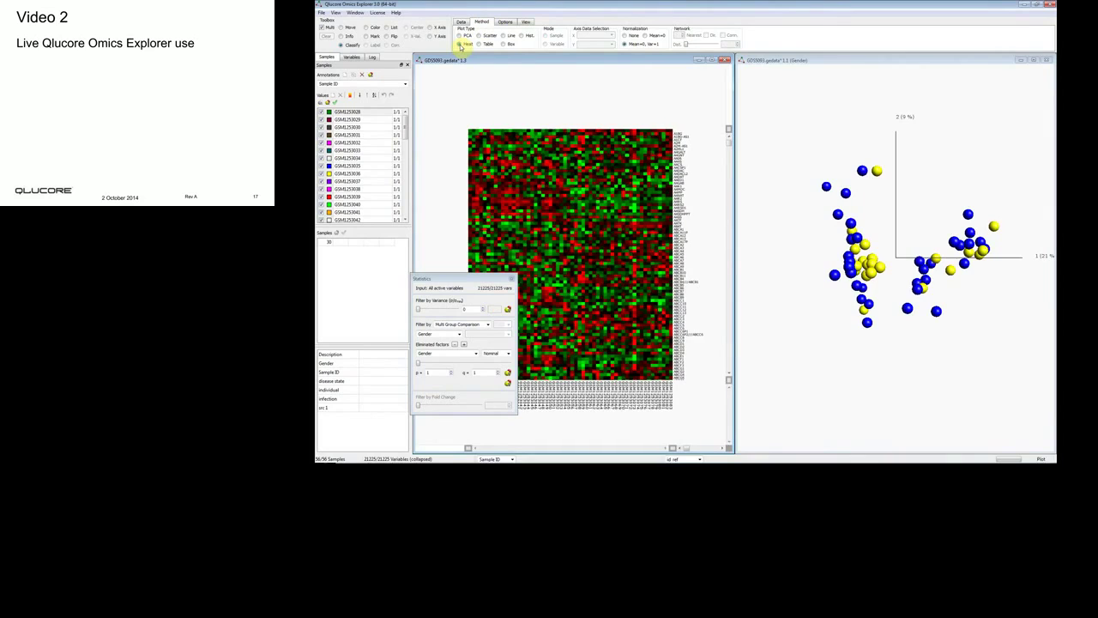
# Colour the PCA plot's samples by the disease state annotation
pyautogui.click(783, 61)
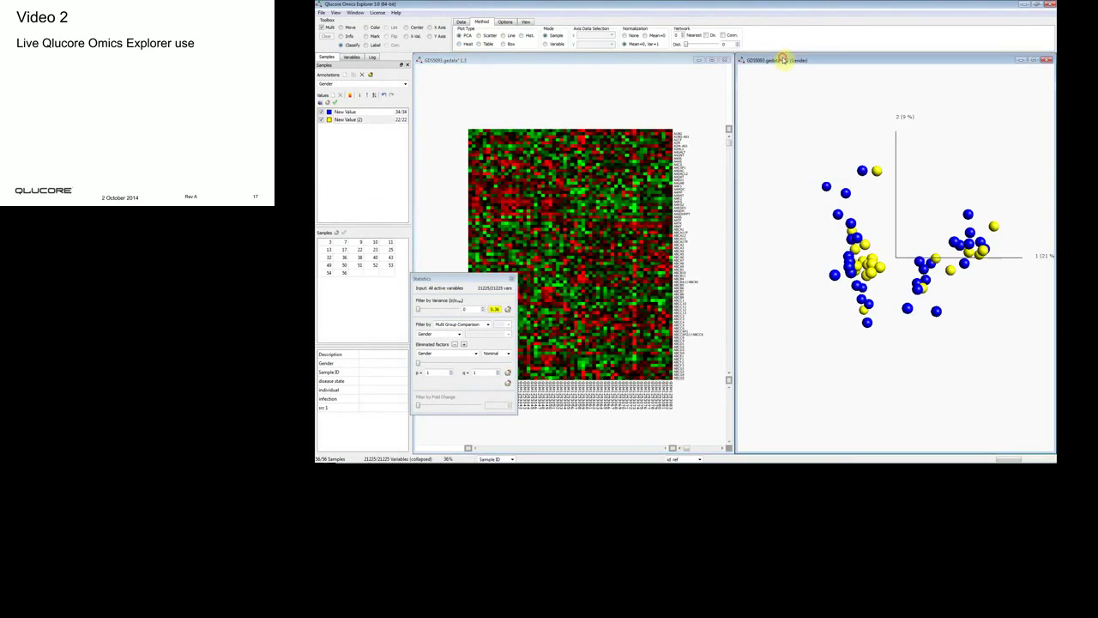
pyautogui.click(405, 83)
pyautogui.click(367, 104)
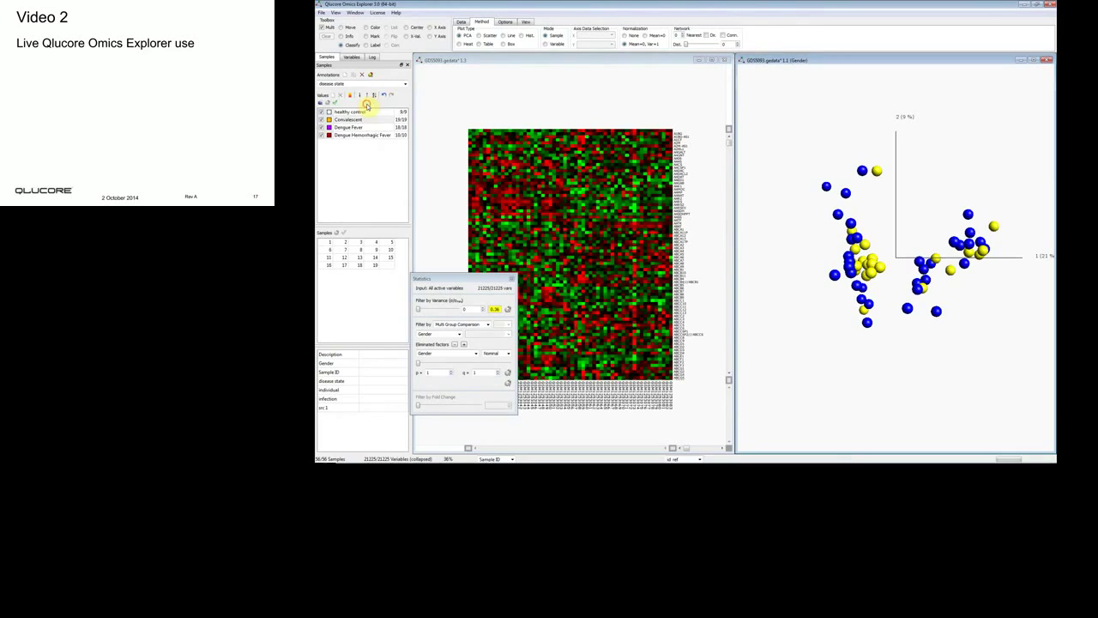
pyautogui.click(369, 75)
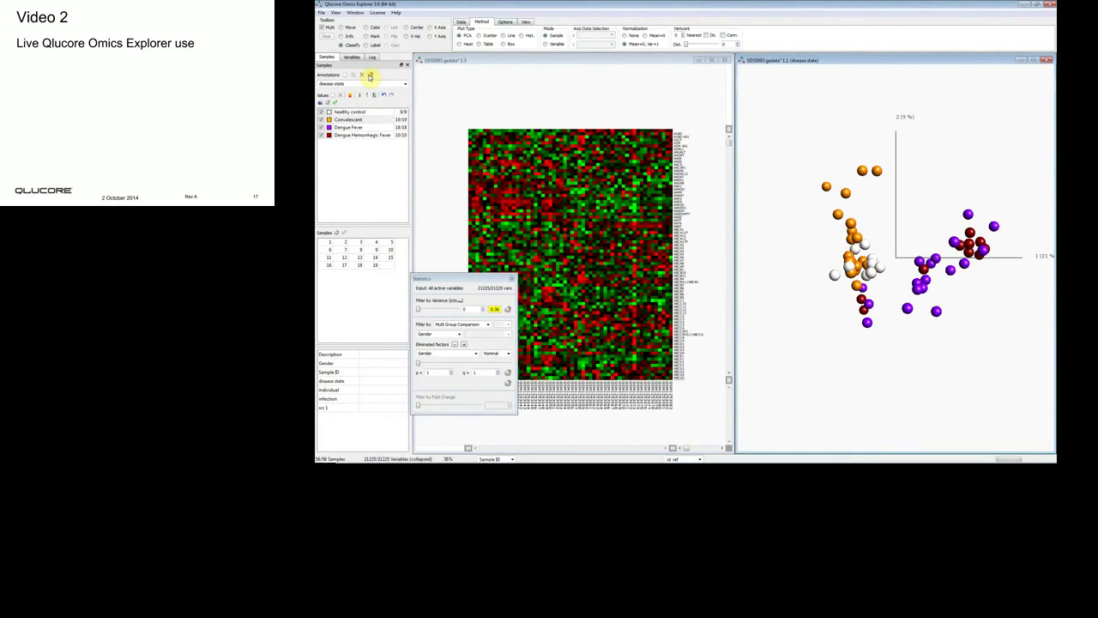
# Filter by rank regression on disease state, with p ≈ 9e-16 keeping 20 of 21225 variables
pyautogui.click(487, 325)
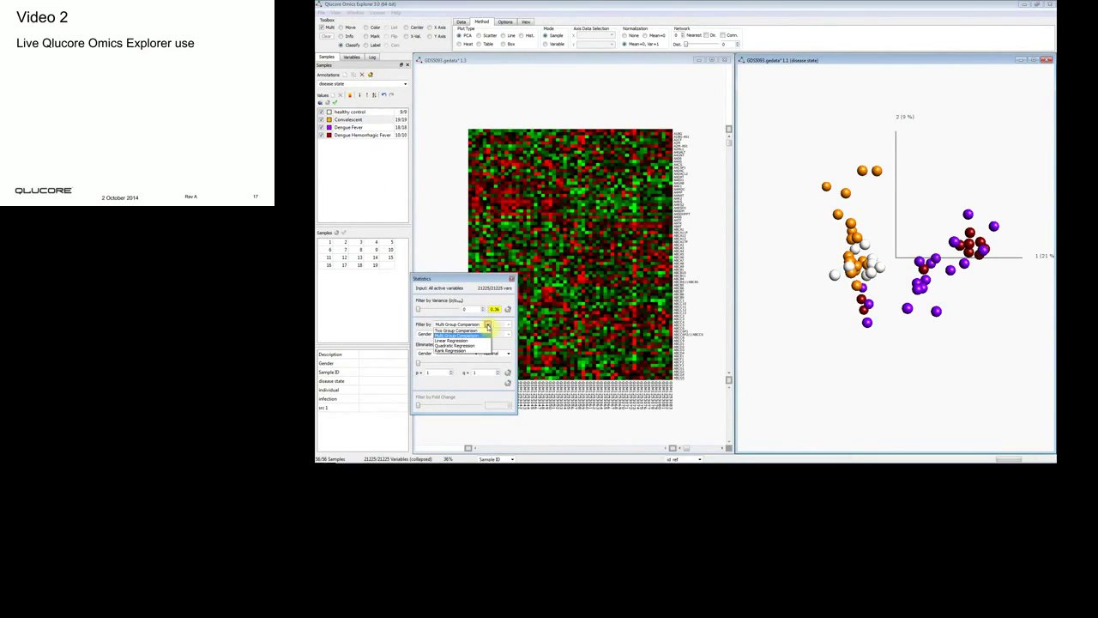
pyautogui.click(468, 350)
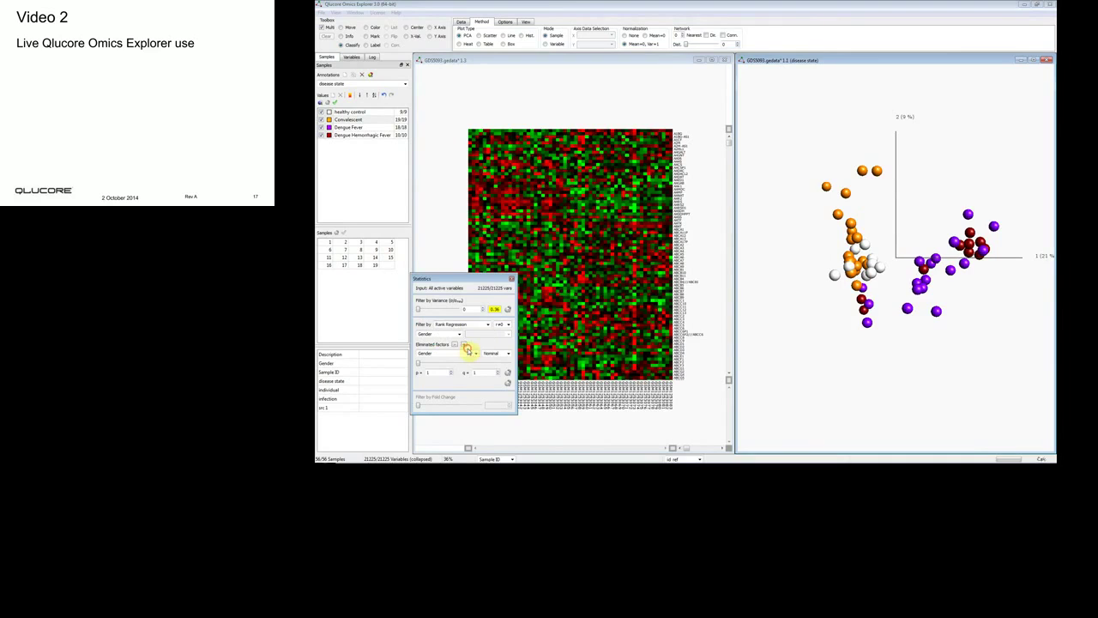
pyautogui.click(460, 334)
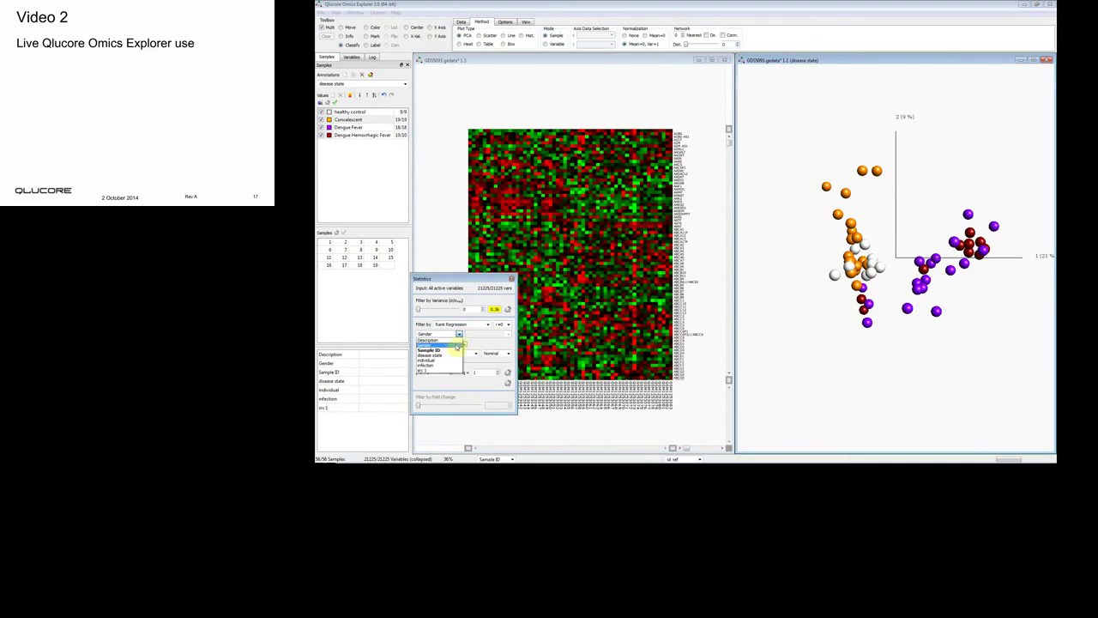
pyautogui.click(442, 355)
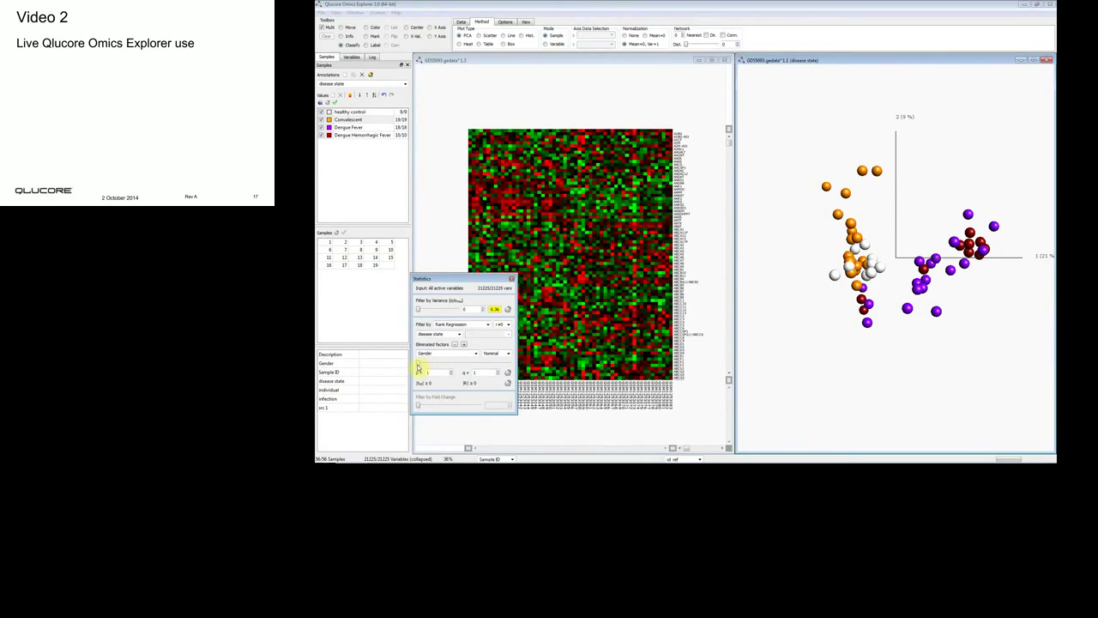
pyautogui.moveTo(419, 365); pyautogui.dragTo(472, 361)
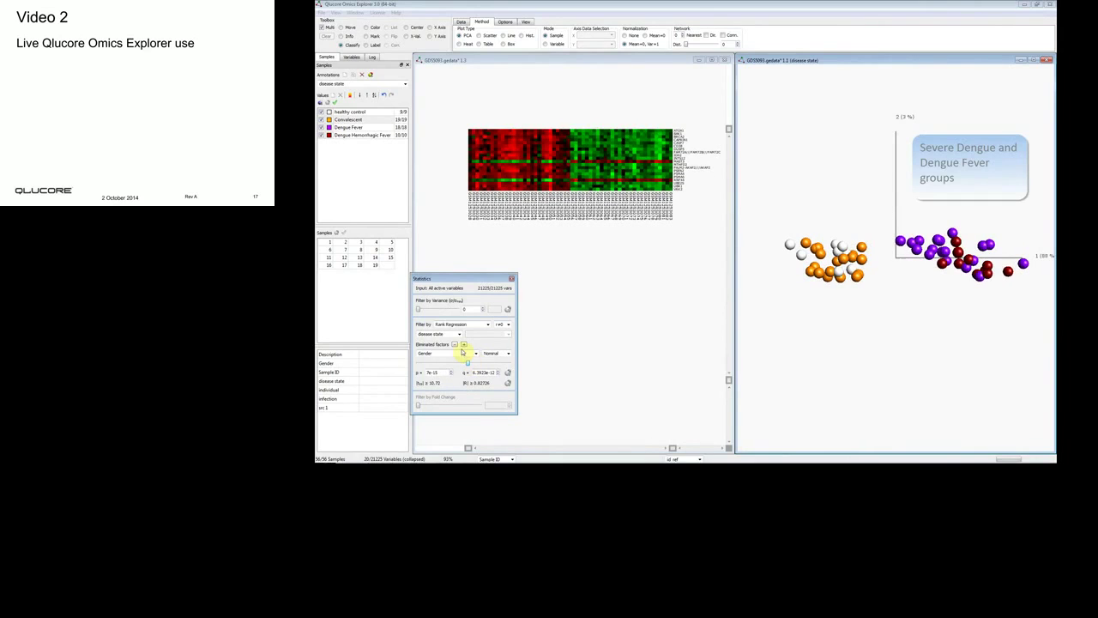
pyautogui.click(526, 21)
# Order both the heatmap's samples and genes by hierarchical clustering
pyautogui.click(657, 34)
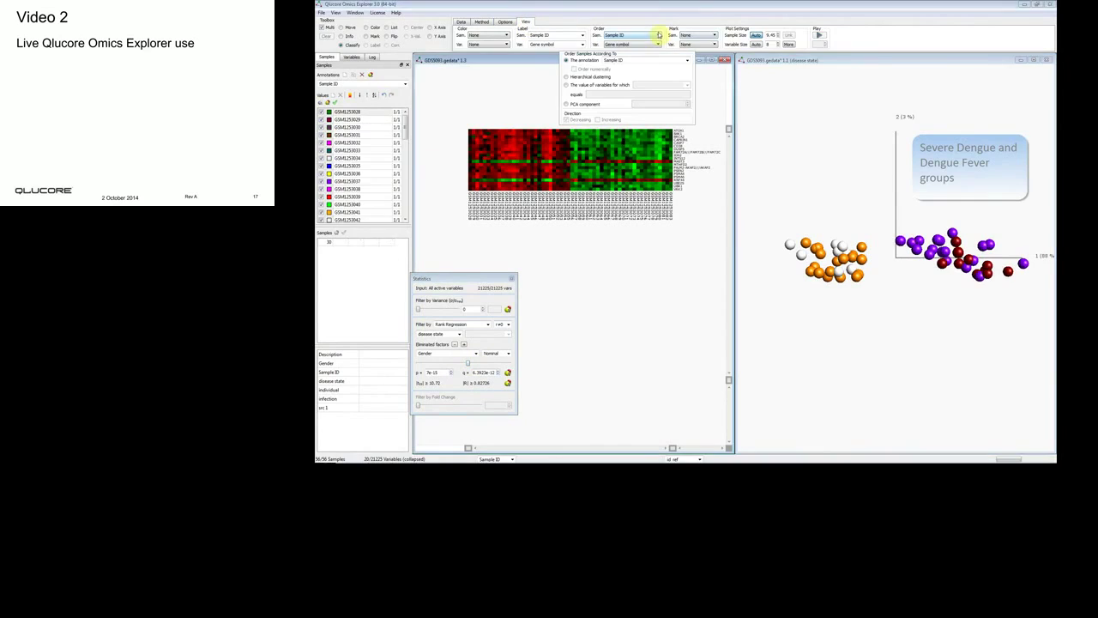
pyautogui.click(567, 77)
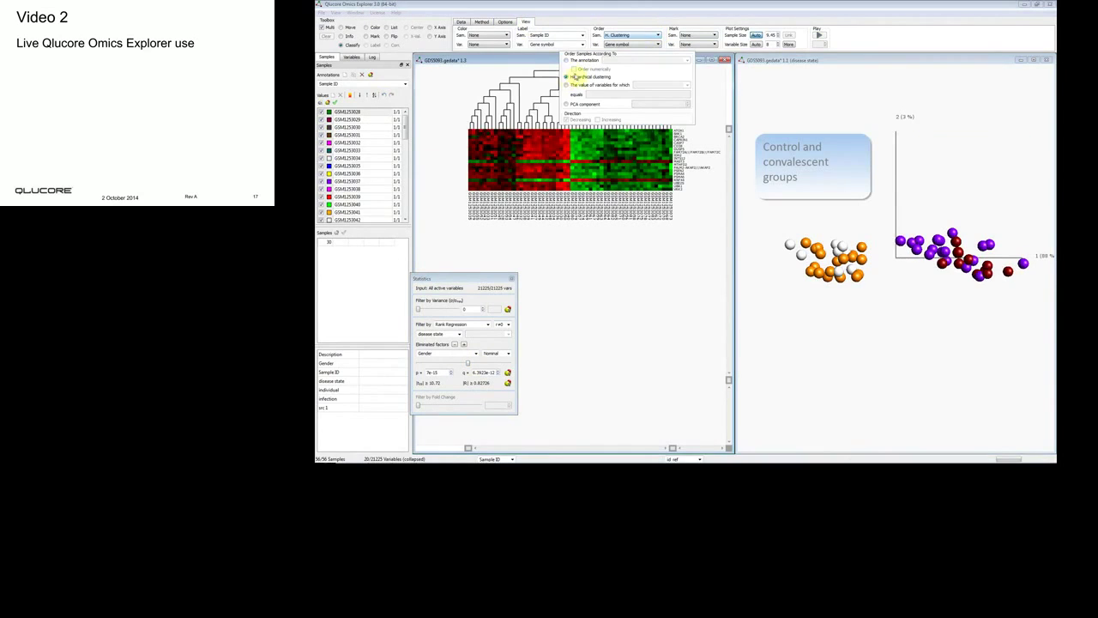
pyautogui.click(658, 44)
pyautogui.click(587, 78)
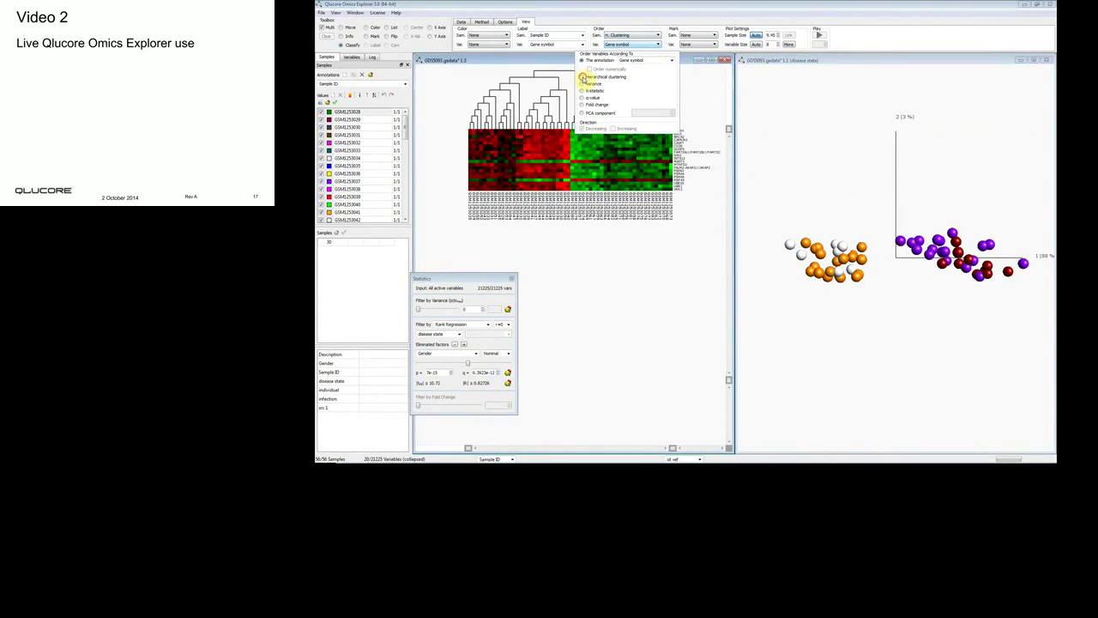
pyautogui.click(559, 65)
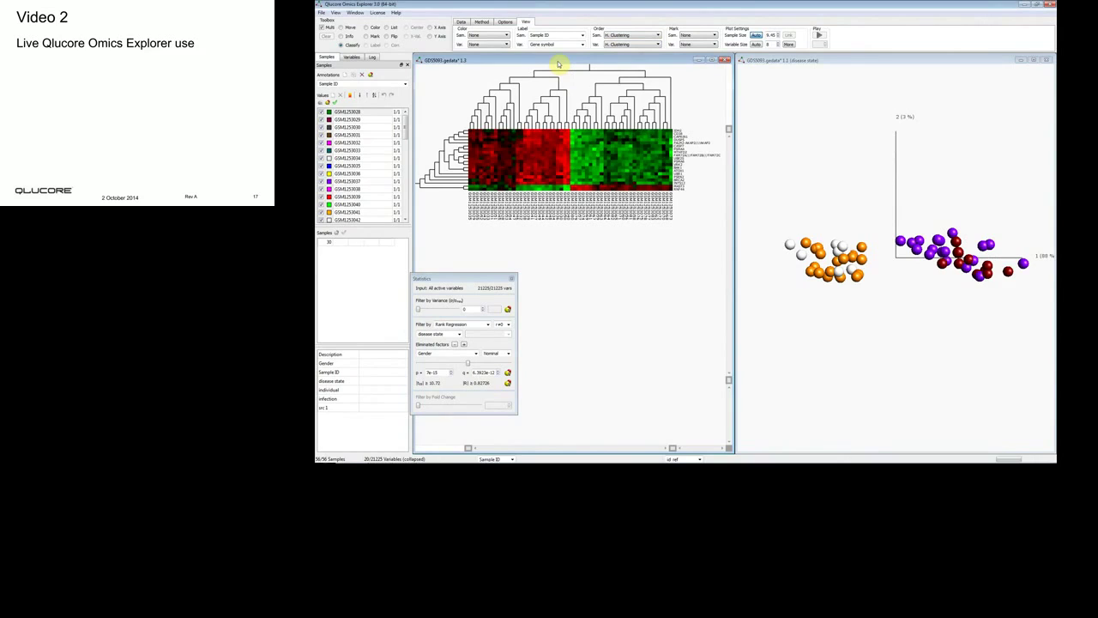
# Colour the heatmap's sample columns by the annotation 'disease state'
pyautogui.click(506, 36)
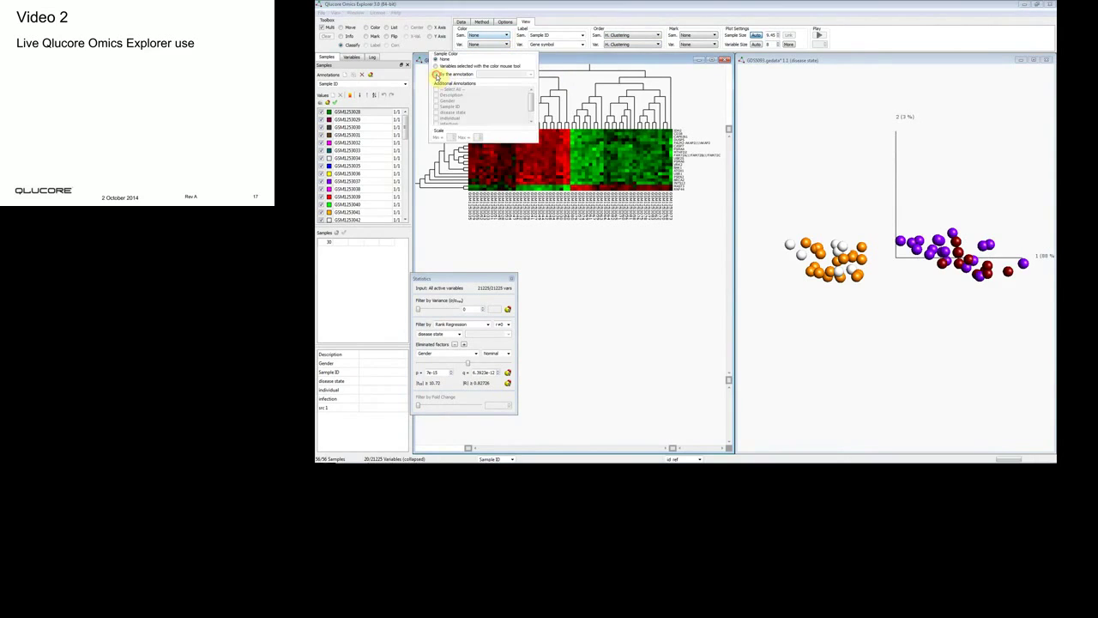
pyautogui.click(436, 74)
pyautogui.click(532, 75)
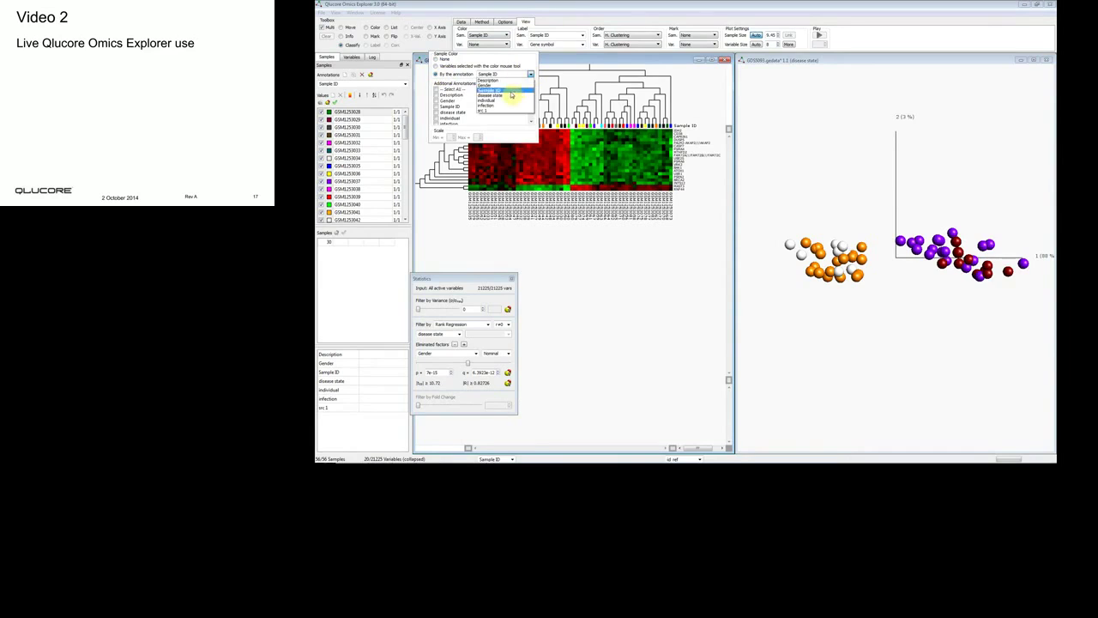
pyautogui.click(508, 96)
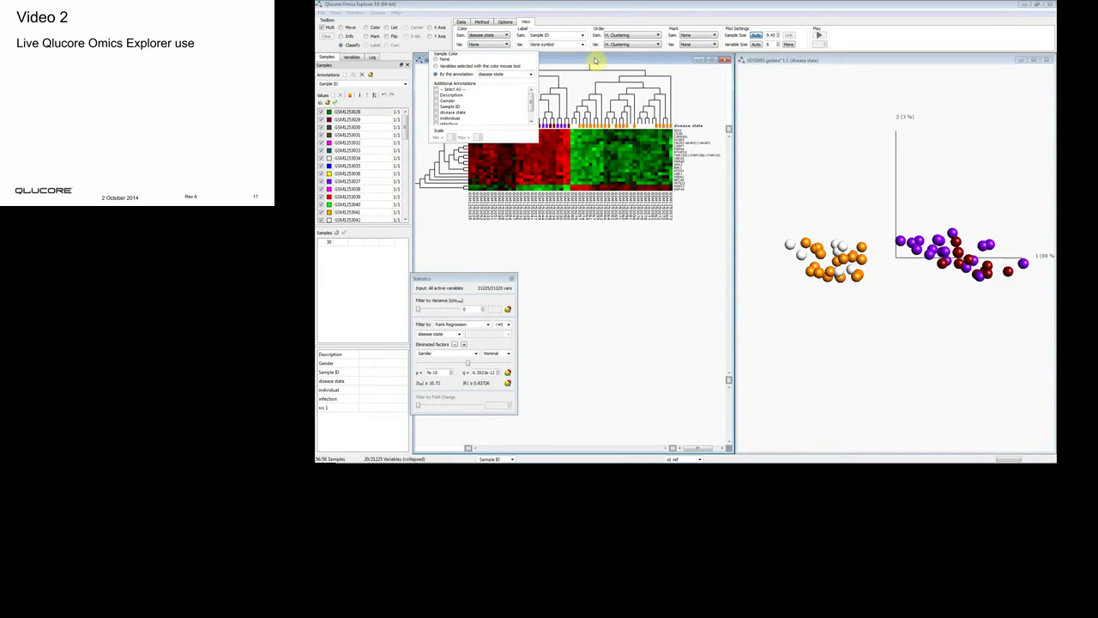
pyautogui.click(595, 61)
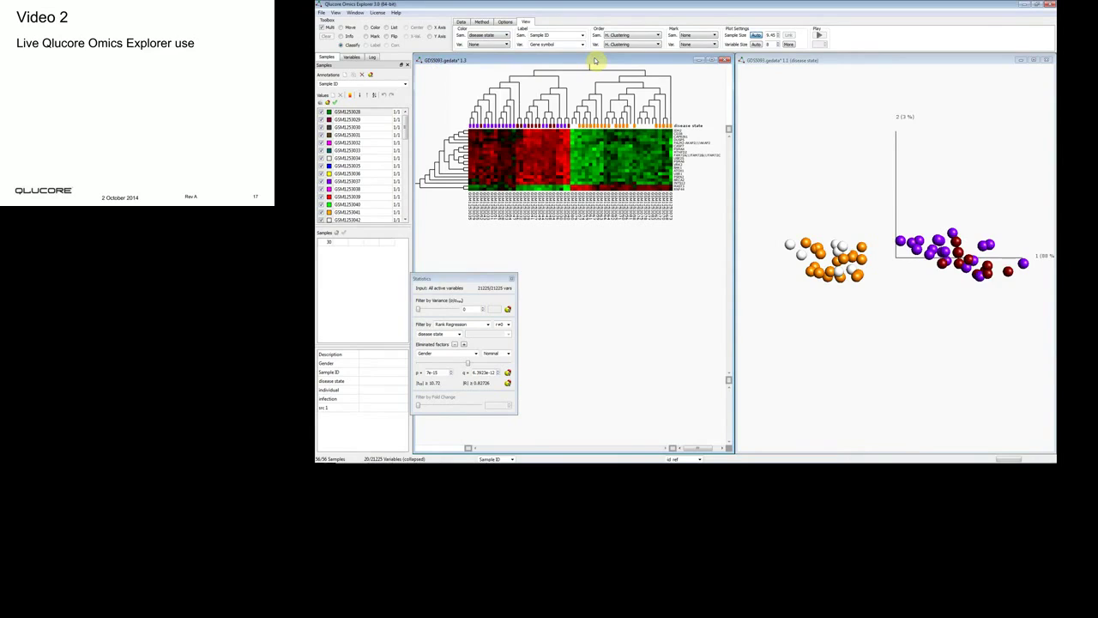
# Open a new GSEA Workbench from the View menu and enlarge its window
pyautogui.click(340, 13)
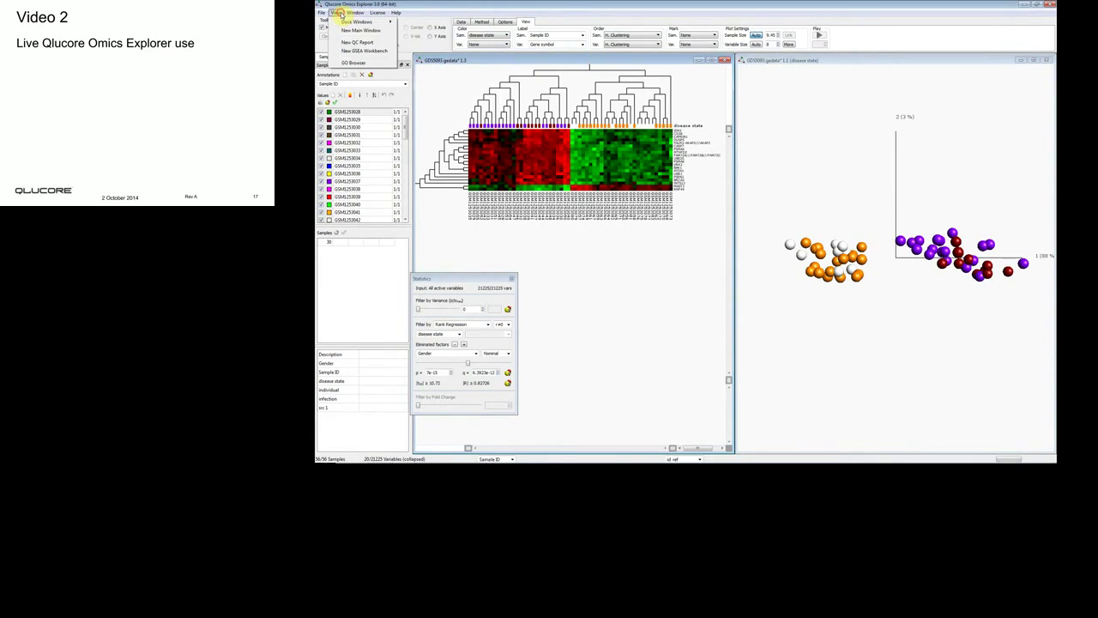
pyautogui.click(359, 51)
pyautogui.moveTo(778, 138); pyautogui.dragTo(653, 81)
pyautogui.moveTo(424, 65); pyautogui.dragTo(348, 26)
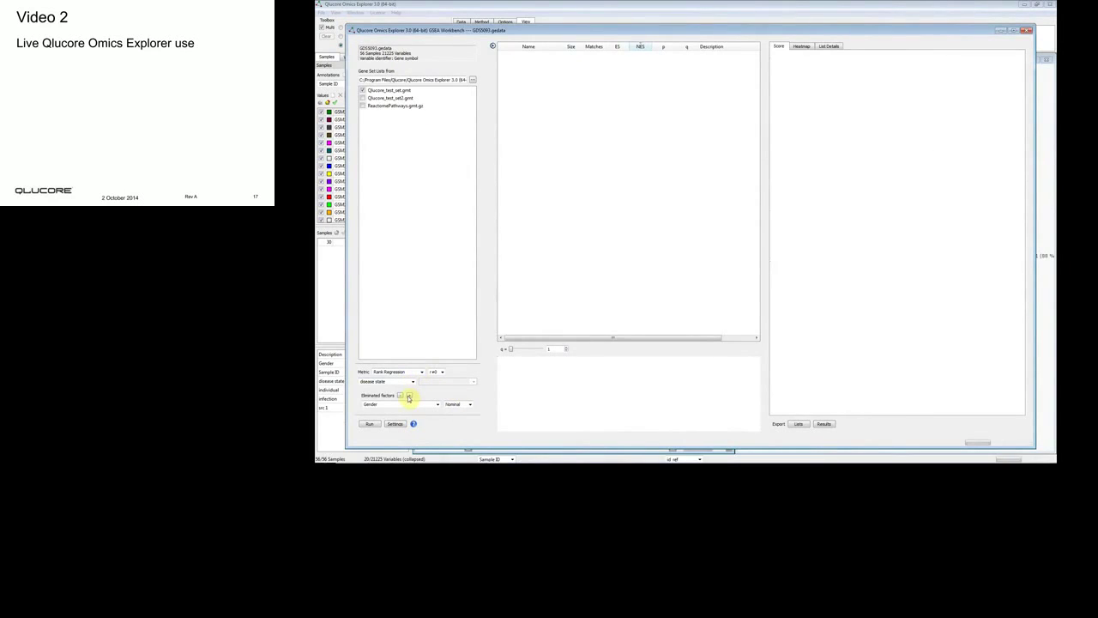
# Run GSEA against ReactomePathways.gmt.gz, ranking Post-translational protein modification first
pyautogui.click(361, 104)
pyautogui.click(371, 424)
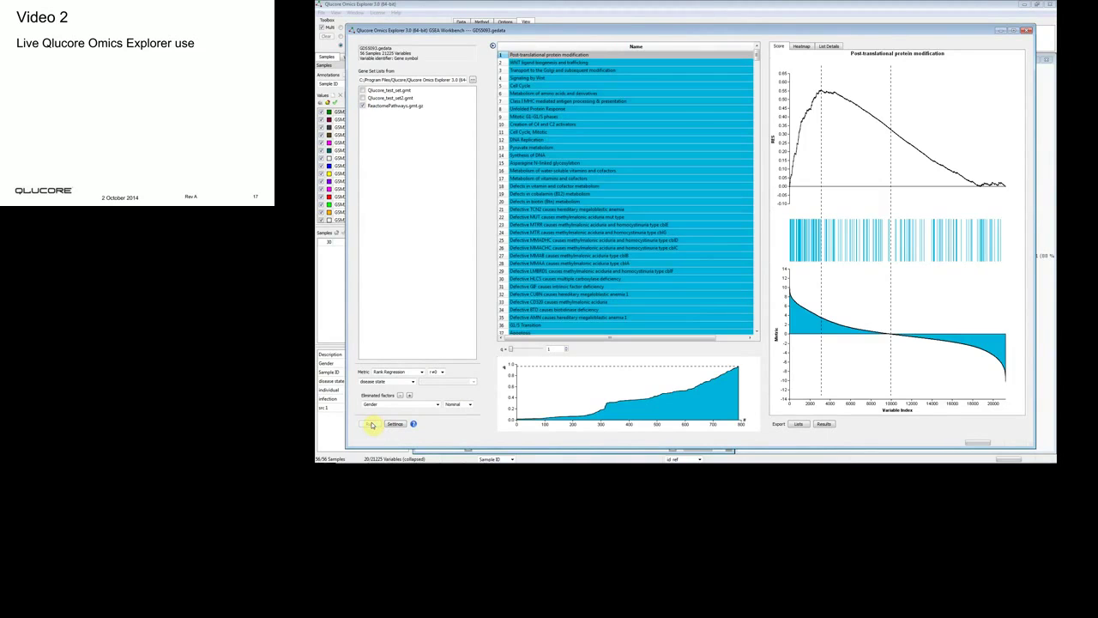
pyautogui.click(736, 337)
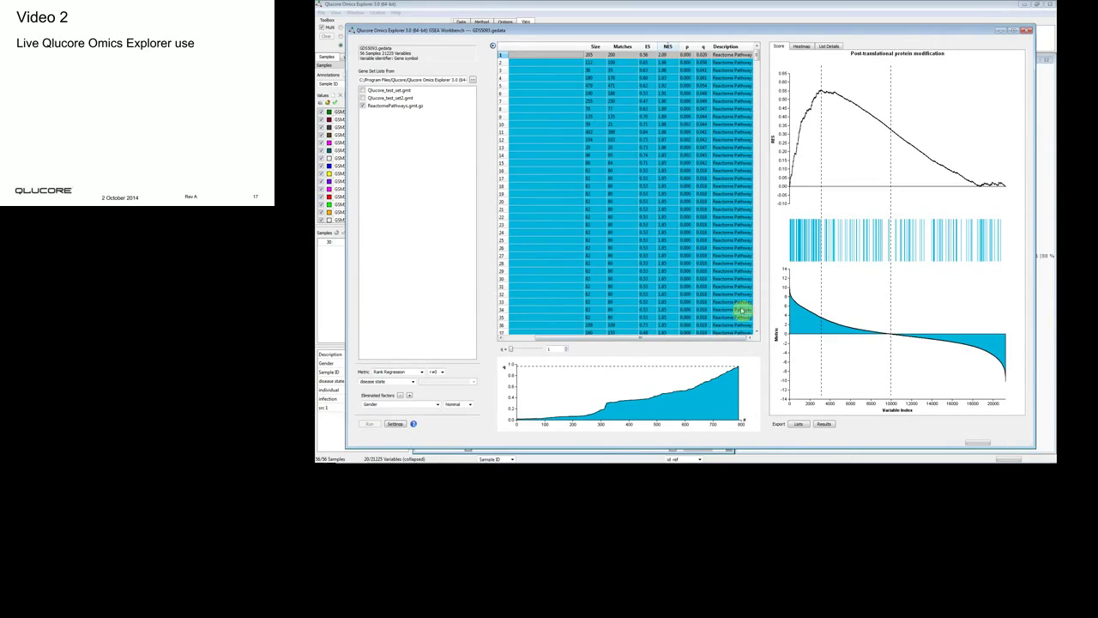
# Tighten the q-value cutoff to 0.09 and review the top pathways' enrichment plots, from Post-translational protein modification to Cell Cycle
pyautogui.moveTo(718, 341); pyautogui.dragTo(627, 349)
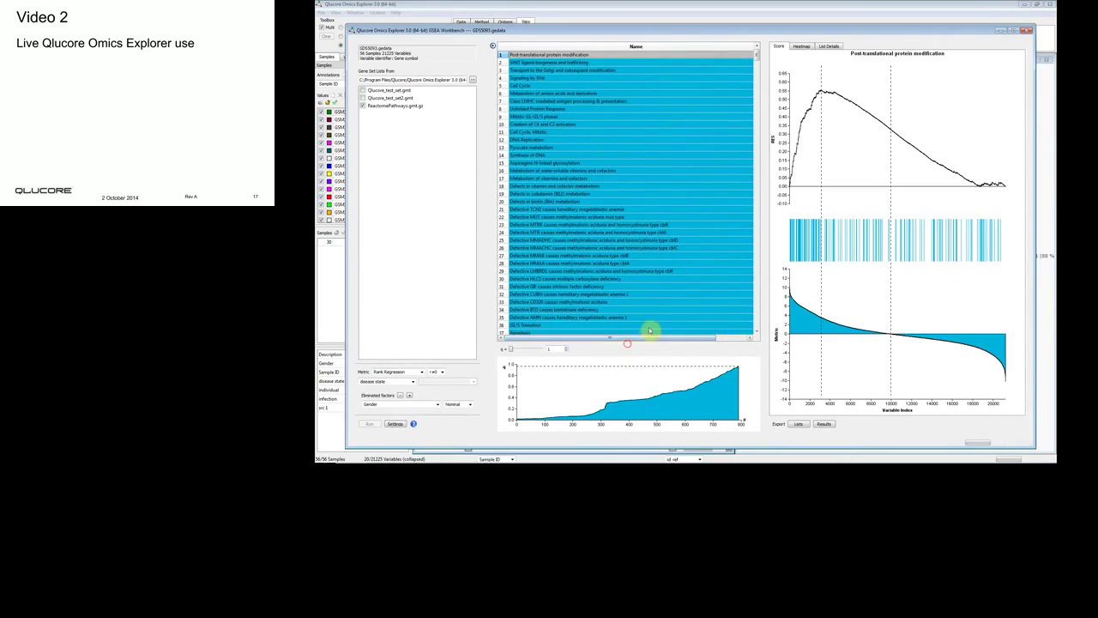
pyautogui.moveTo(509, 351); pyautogui.dragTo(540, 351)
pyautogui.click(700, 55)
pyautogui.click(699, 63)
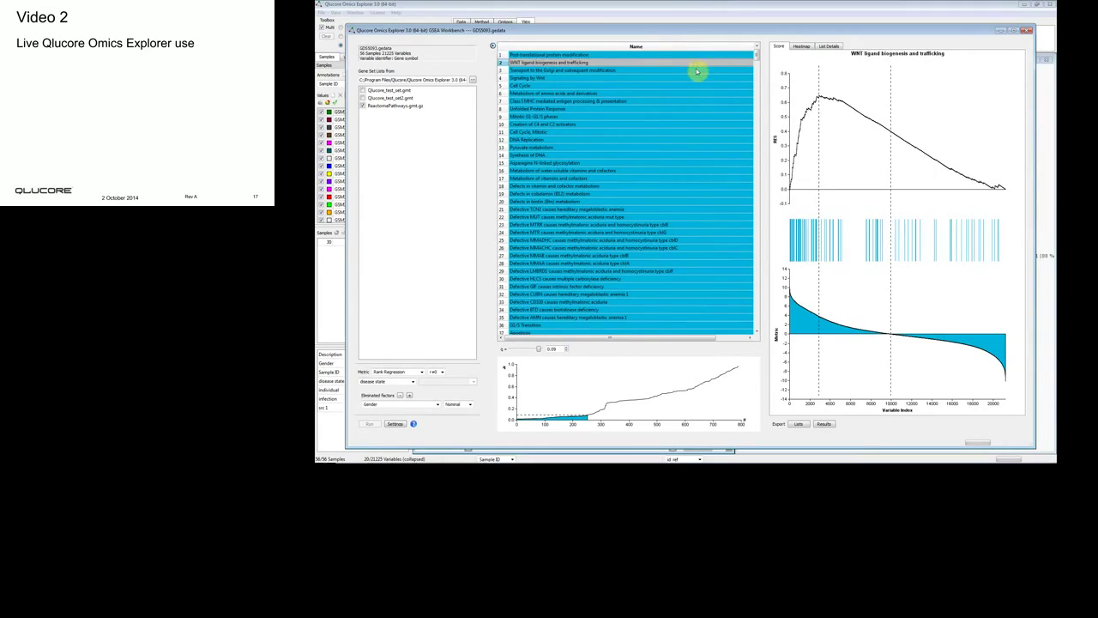
pyautogui.click(697, 71)
pyautogui.click(695, 77)
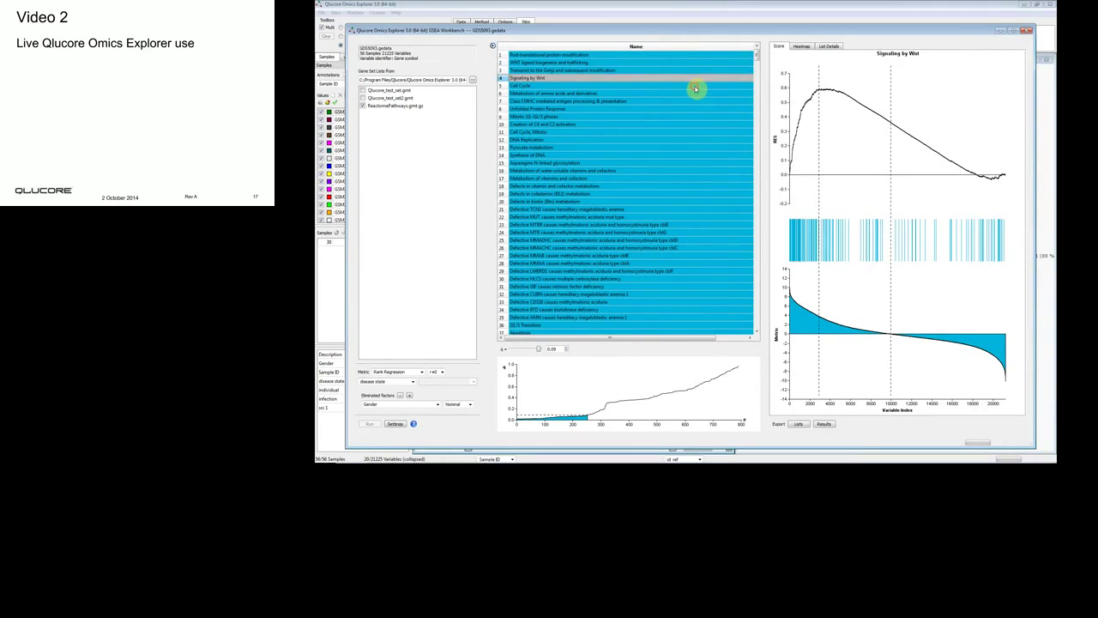
pyautogui.click(695, 86)
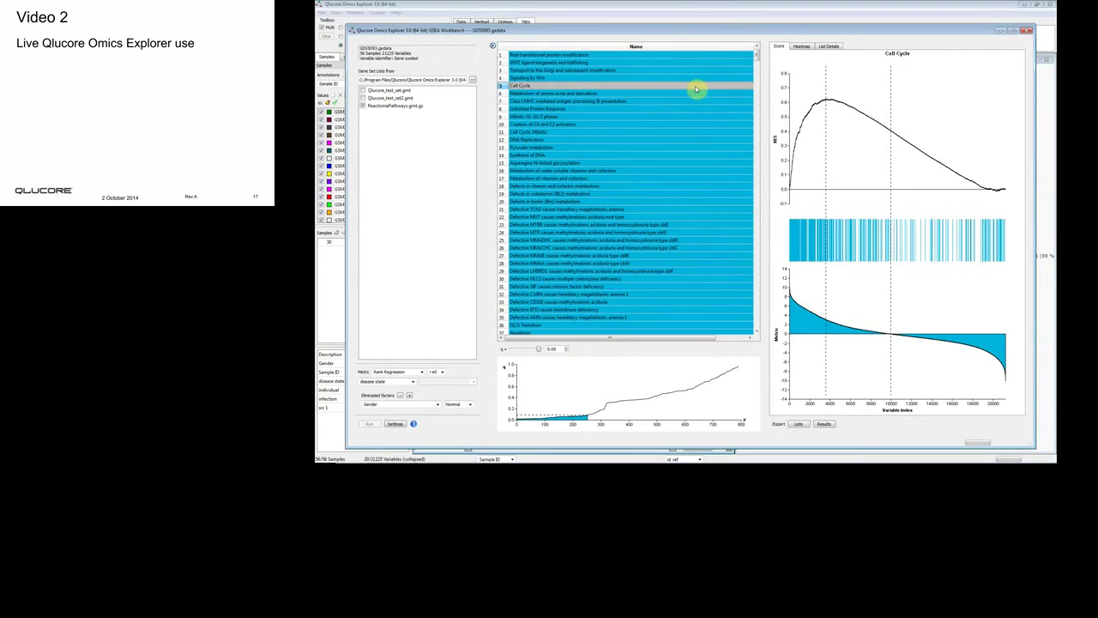
# Export the Post-translational protein modification genes as a variable list and close the GSEA workbench
pyautogui.click(588, 54)
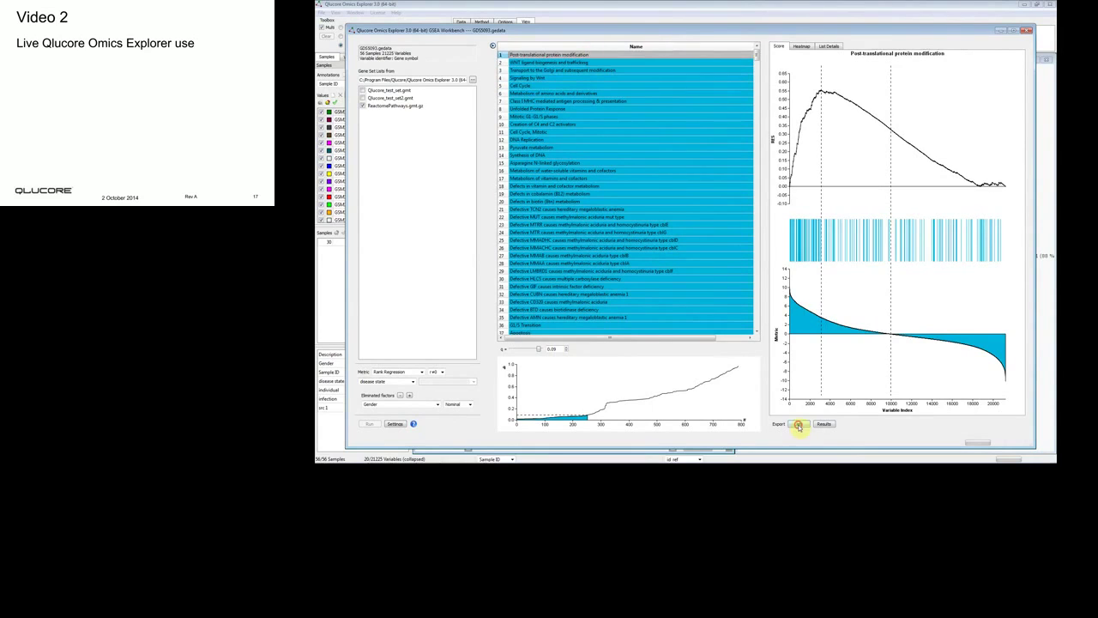
pyautogui.click(798, 425)
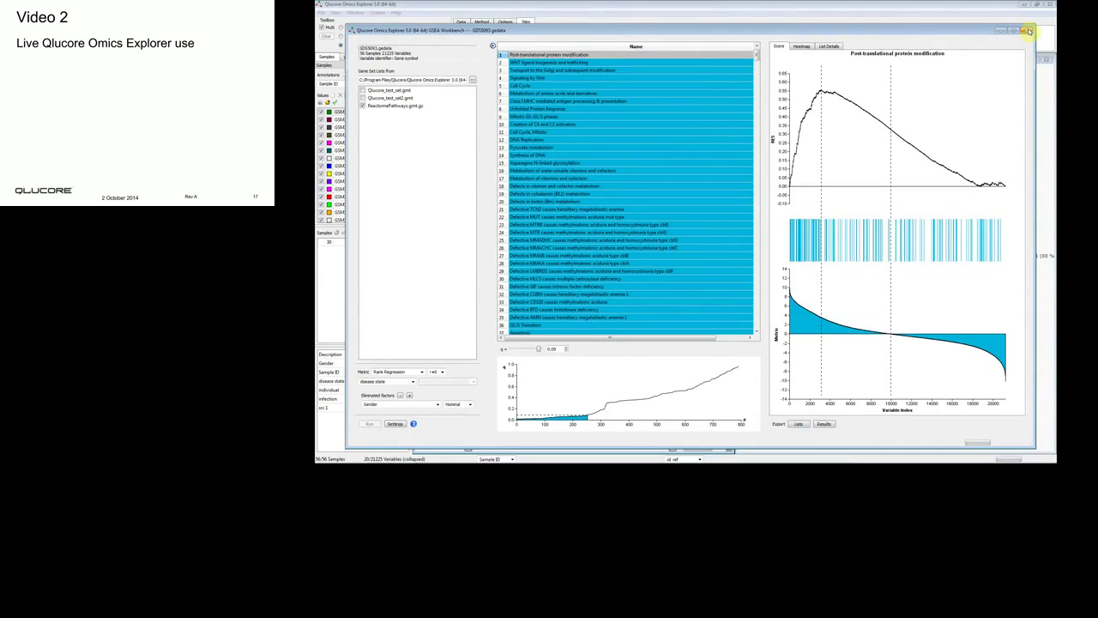
pyautogui.click(1029, 30)
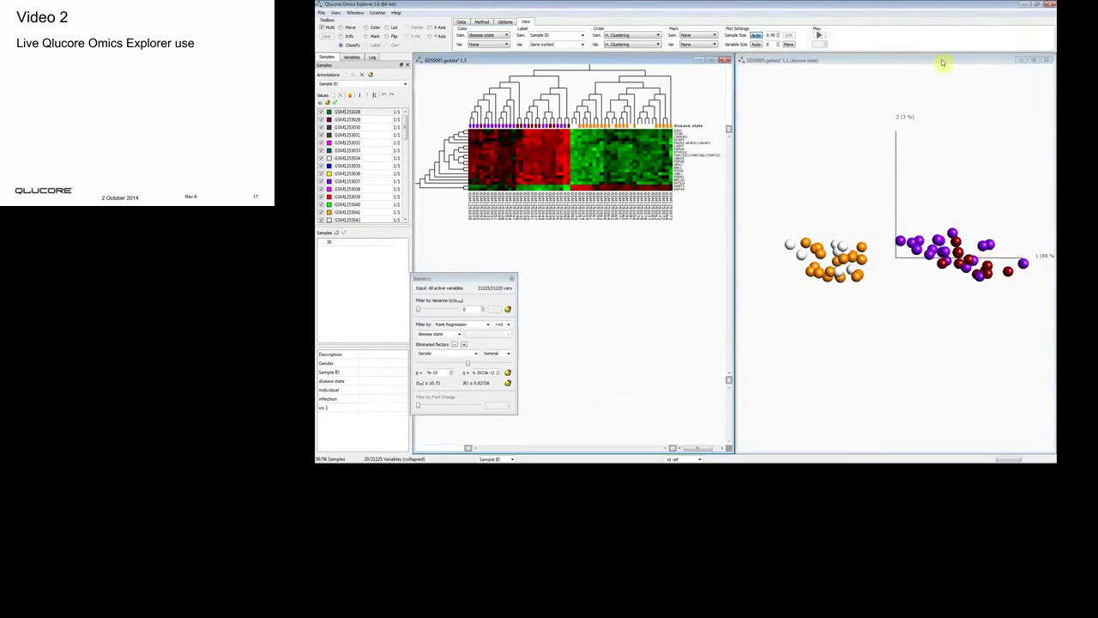
# Show the 3D plot as a variable (gene) PCA with the exported pathway gene list highlighted
pyautogui.click(940, 62)
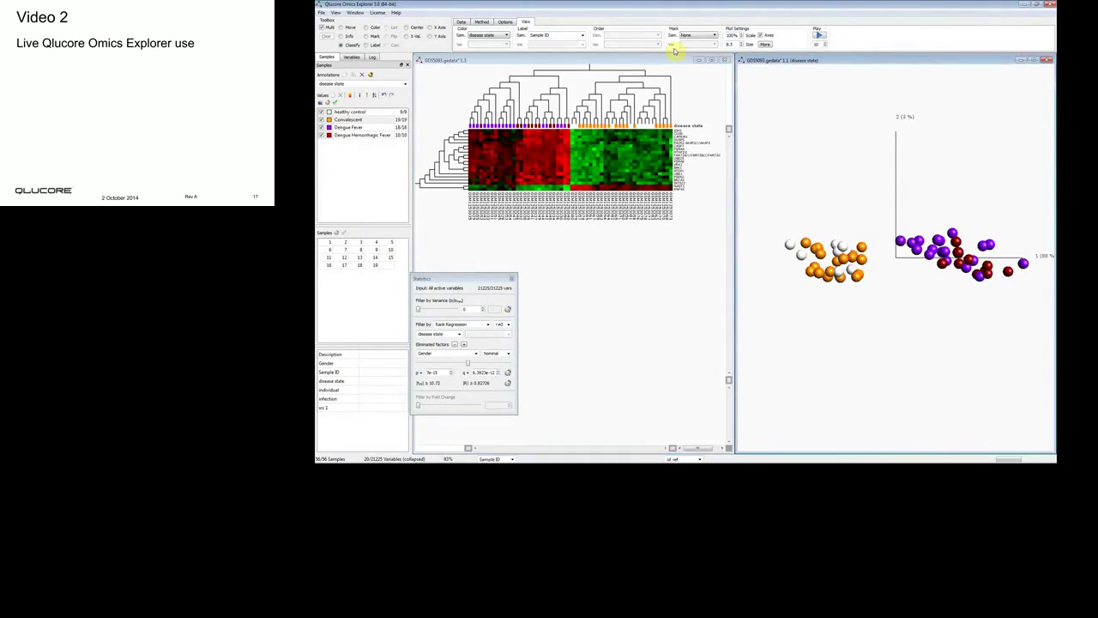
pyautogui.click(483, 22)
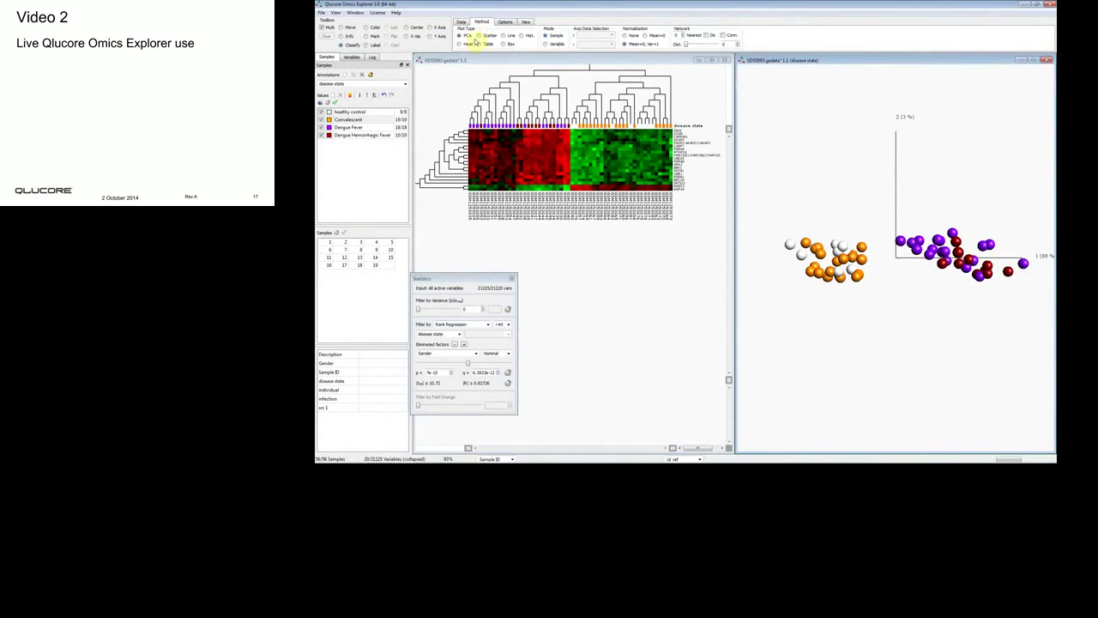
pyautogui.click(546, 43)
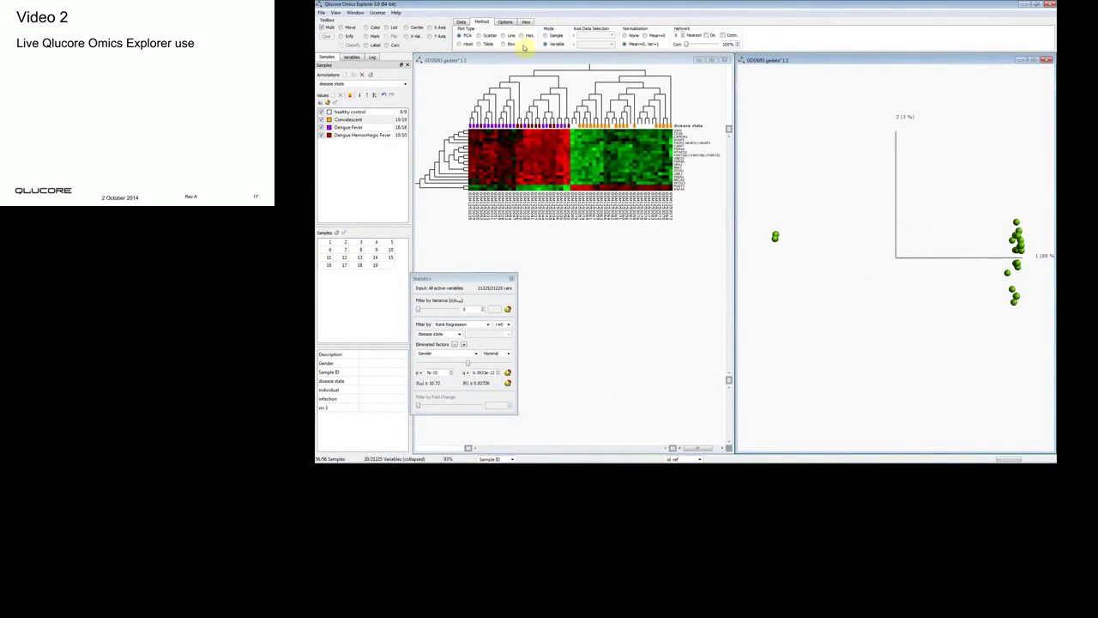
pyautogui.click(351, 56)
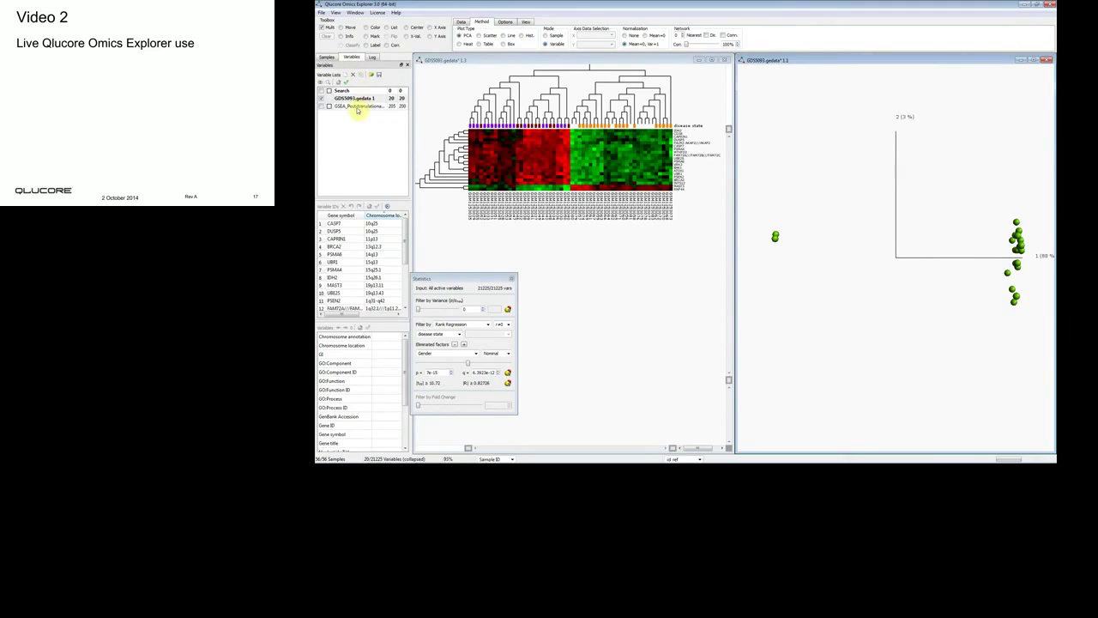
pyautogui.click(352, 106)
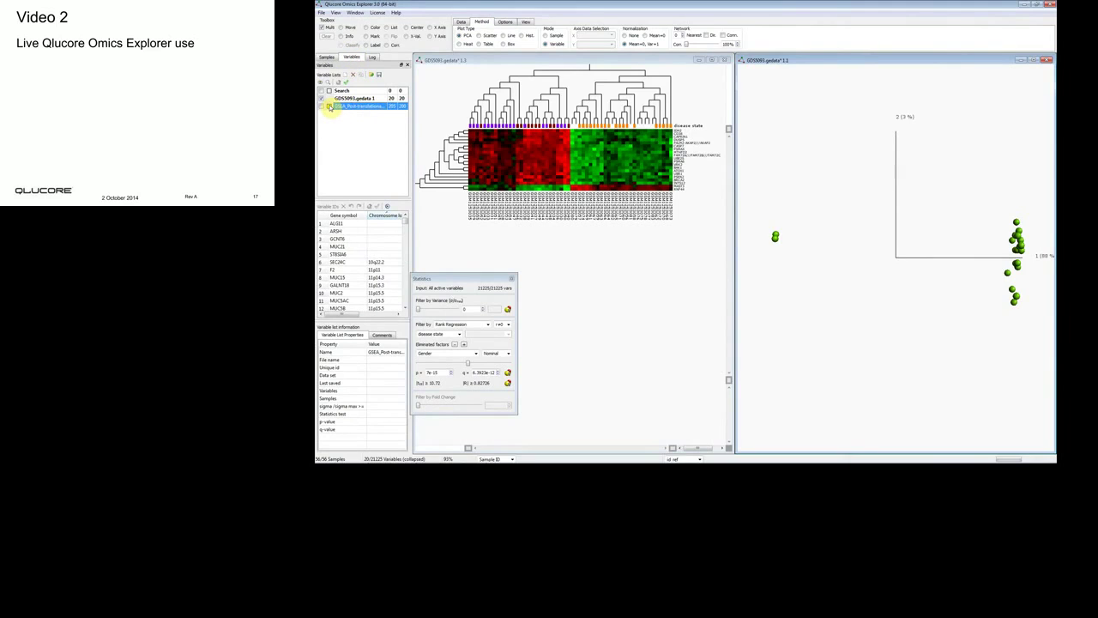
pyautogui.click(329, 106)
# Rotate the PCA, set the p-value cutoff to keep 51 of 21225 genes, and label GALNT2
pyautogui.click(341, 27)
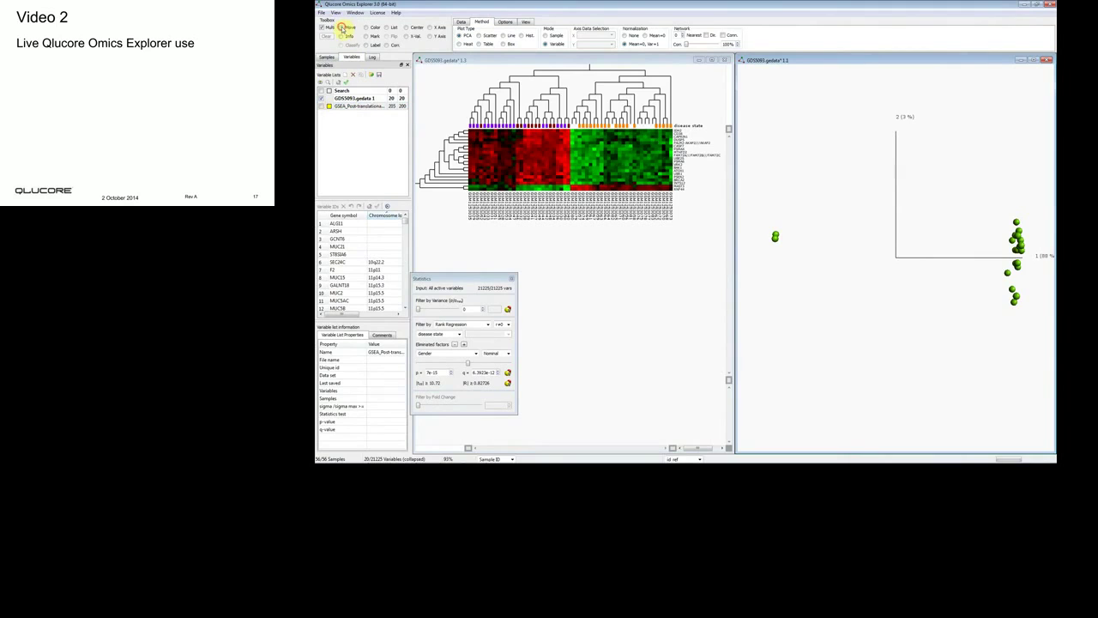
pyautogui.moveTo(1031, 296); pyautogui.dragTo(875, 225)
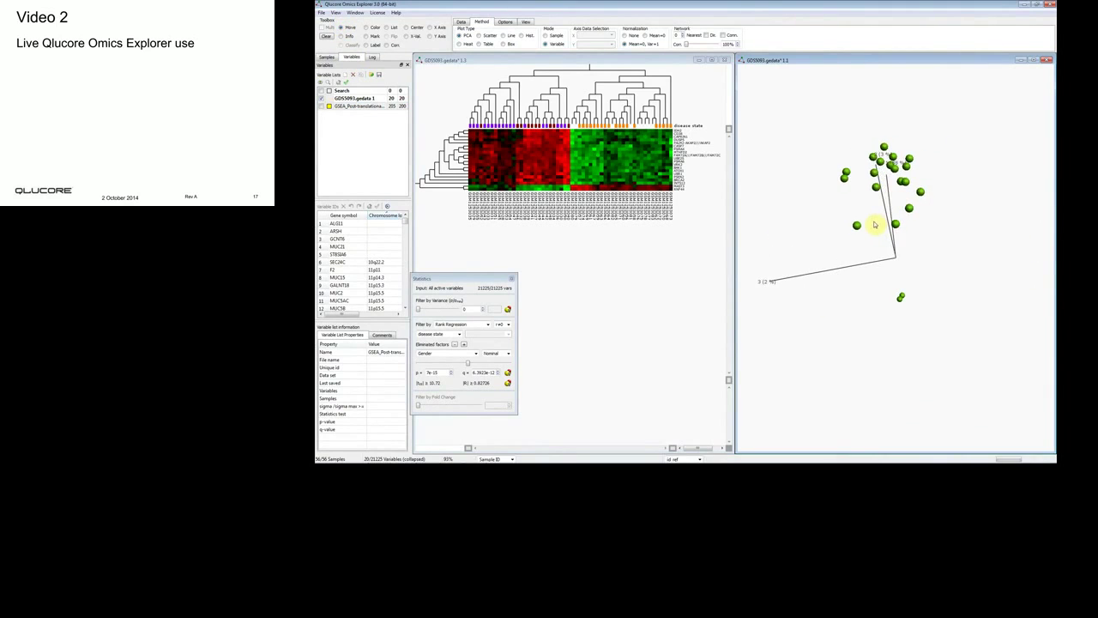
pyautogui.click(478, 365)
pyautogui.click(466, 364)
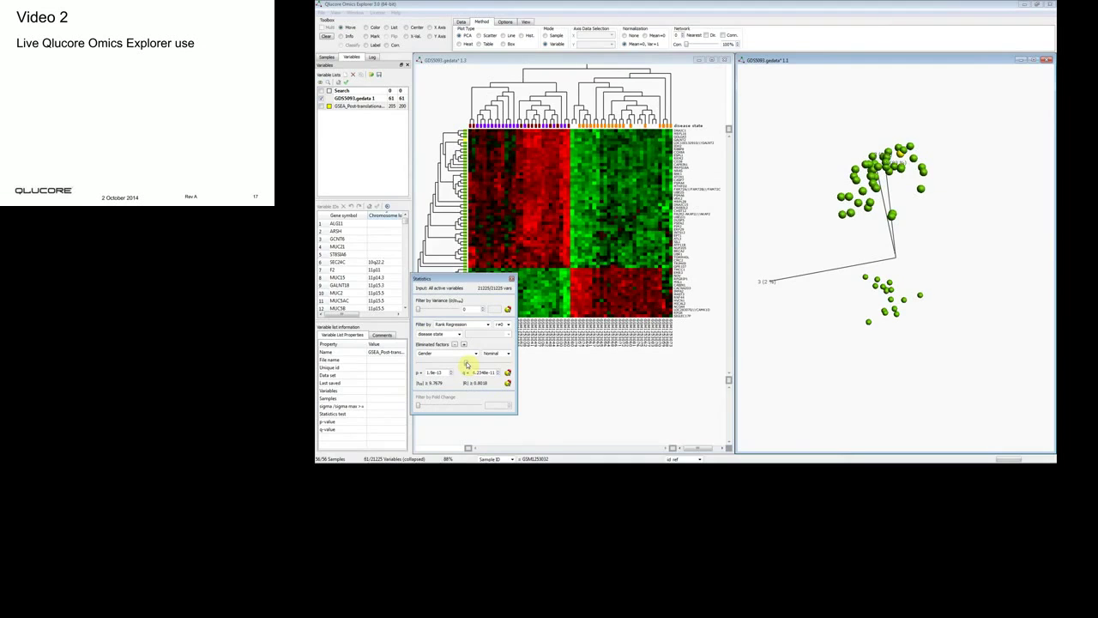
pyautogui.click(467, 365)
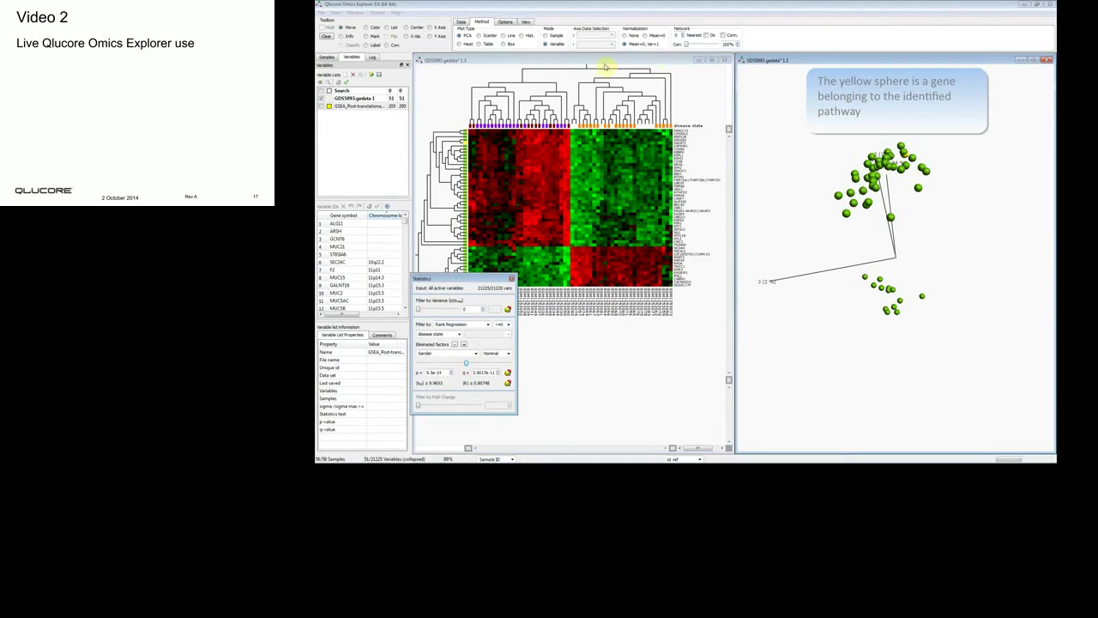
pyautogui.moveTo(837, 129); pyautogui.dragTo(757, 140)
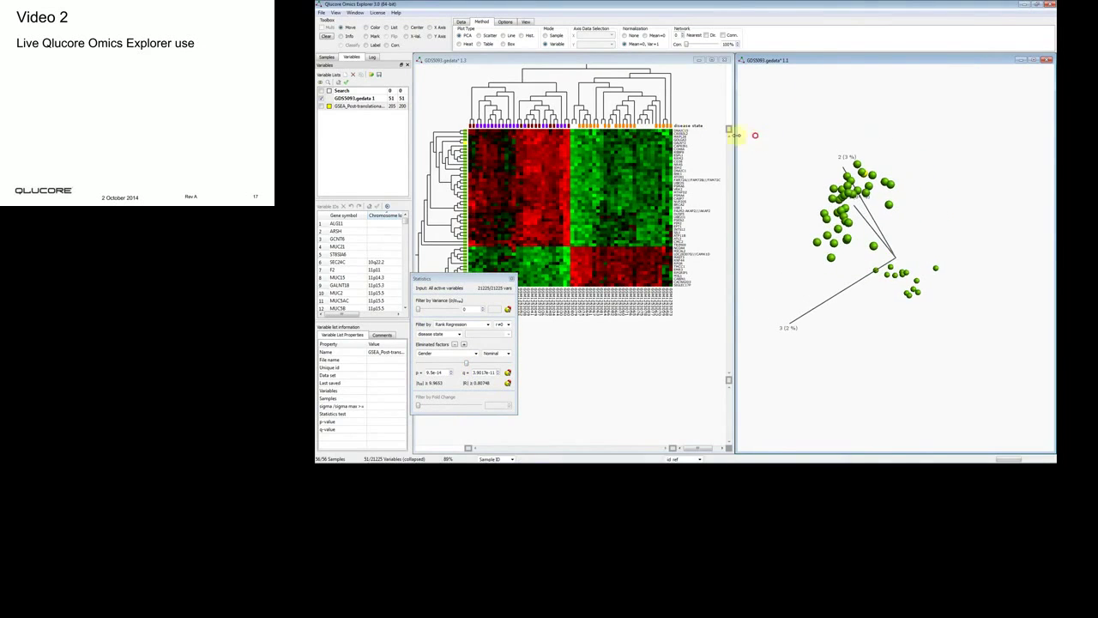
pyautogui.click(366, 44)
pyautogui.click(869, 176)
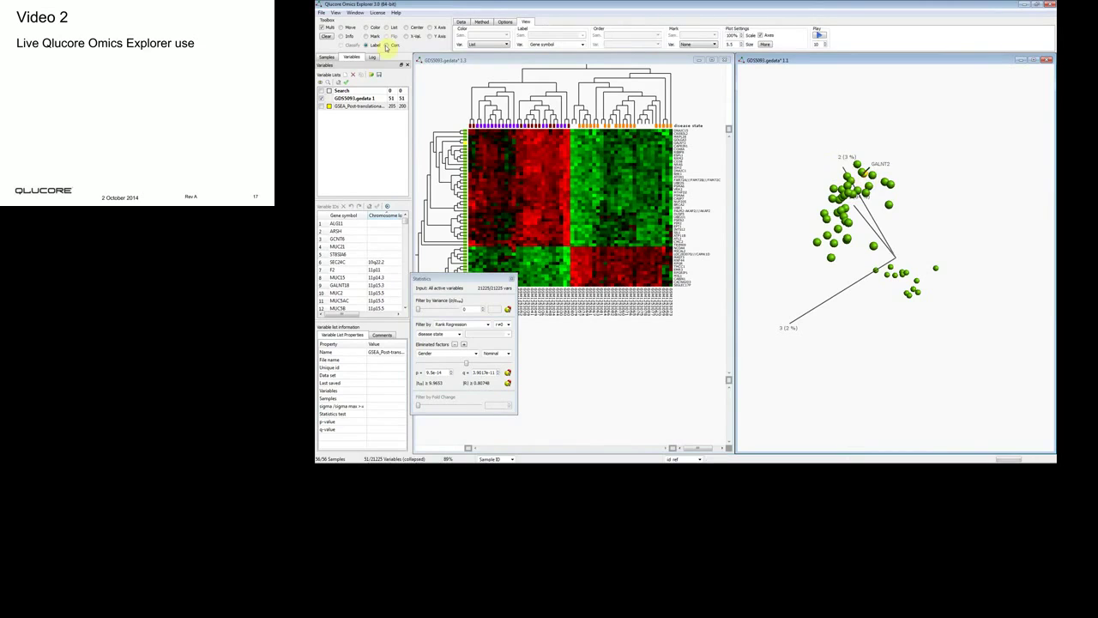